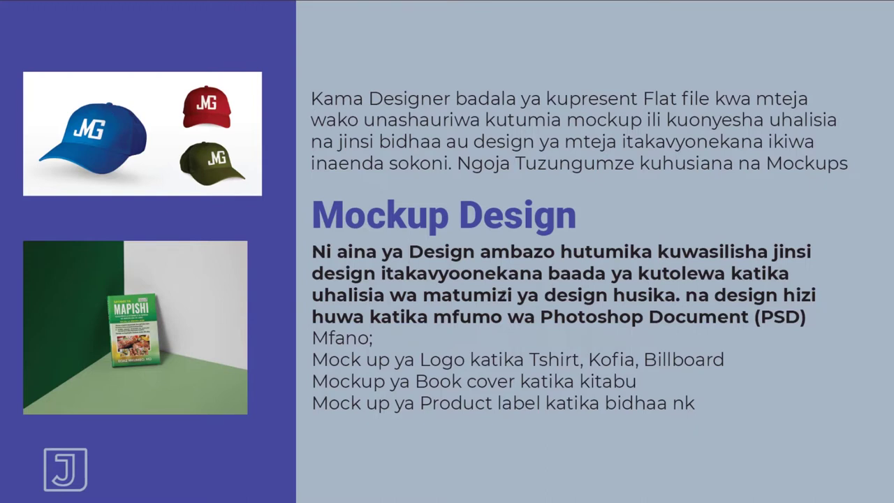
Move to the next slide and scroll through the two mockup lessons it describes.
{"action": "key", "text": "Right"}
{"action": "scroll", "coordinate": [604, 222], "scroll_direction": "down", "scroll_amount": 1}
{"action": "scroll", "coordinate": [605, 223], "scroll_direction": "up", "scroll_amount": 1}
{"action": "scroll", "coordinate": [604, 223], "scroll_direction": "down", "scroll_amount": 2}
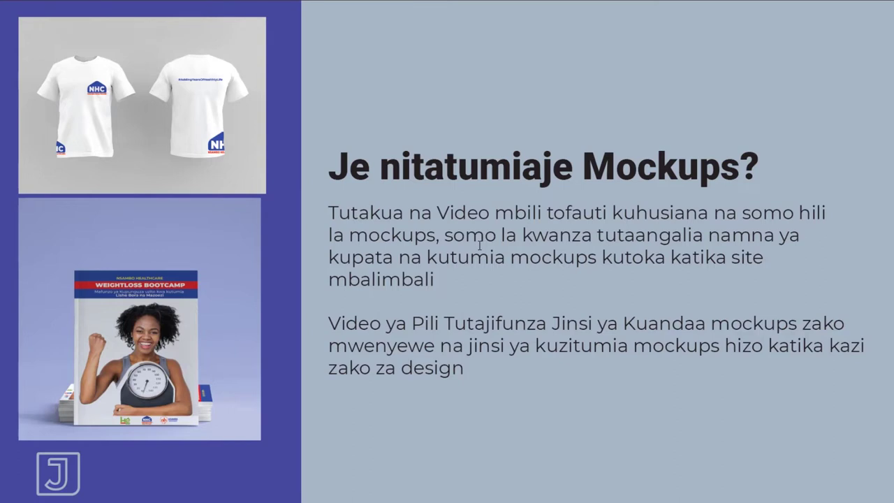
Advance to the slide listing mockup download sites.
{"action": "key", "text": "Right"}
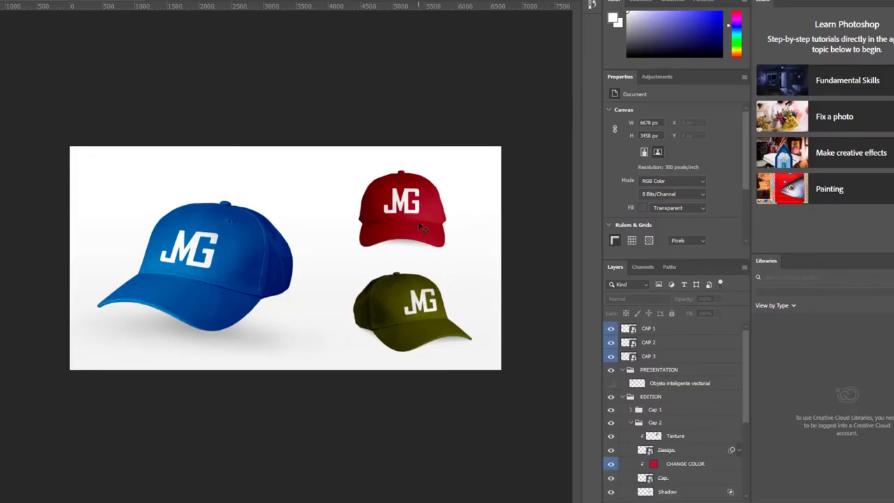
Review the cap, logo, book and food tray mockups, then close them, keeping only the poster mockup.
{"action": "left_click", "coordinate": [419, 219]}
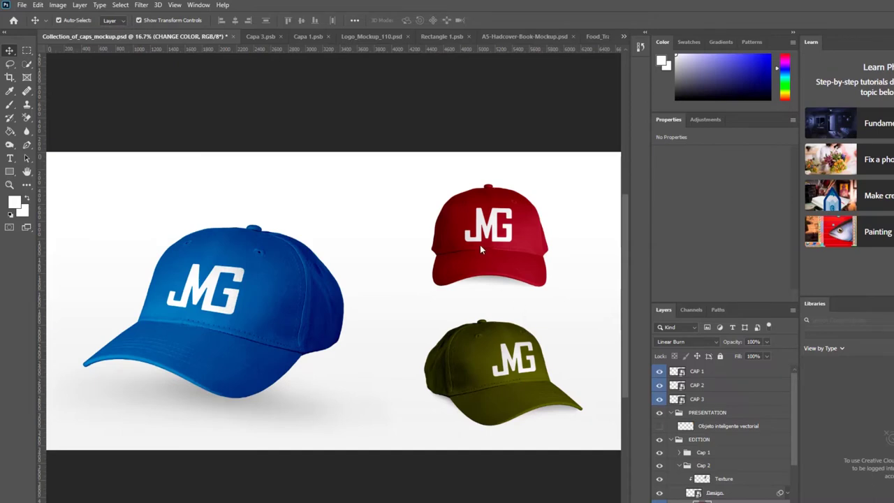
{"action": "left_click", "coordinate": [263, 37]}
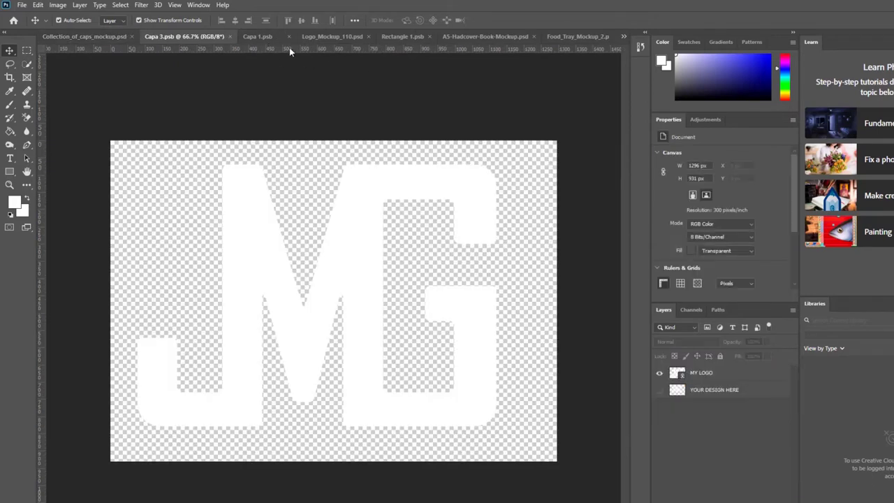
{"action": "left_click", "coordinate": [325, 36]}
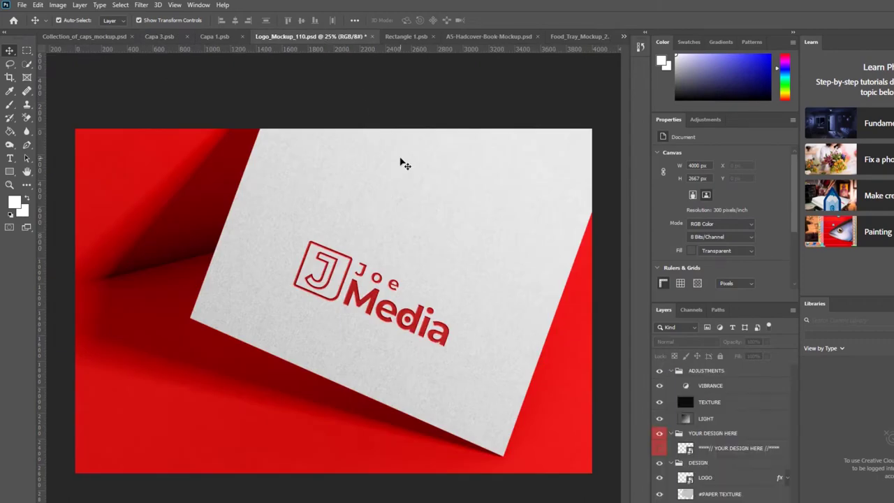
{"action": "left_click", "coordinate": [489, 37]}
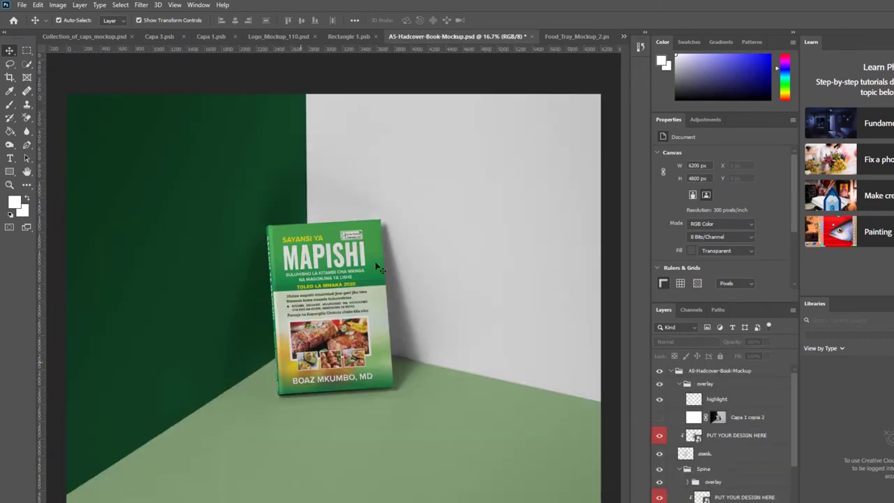
{"action": "left_click", "coordinate": [567, 40]}
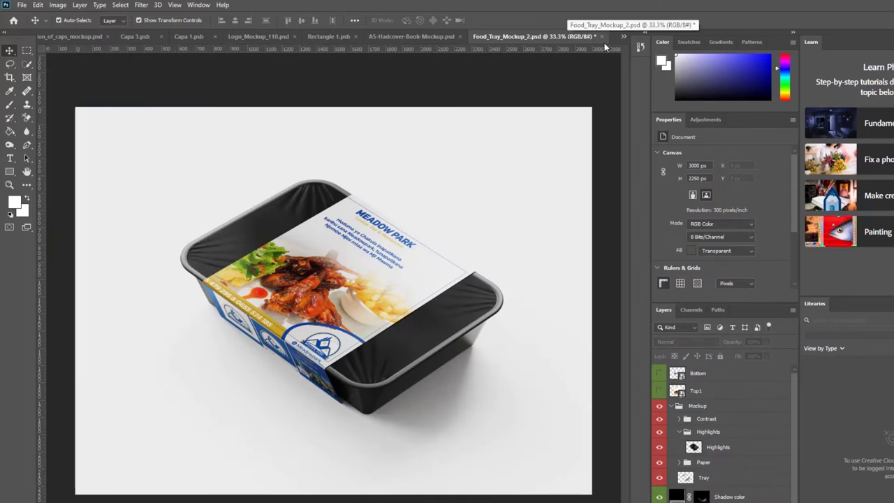
{"action": "left_click", "coordinate": [601, 37]}
{"action": "left_click", "coordinate": [534, 209]}
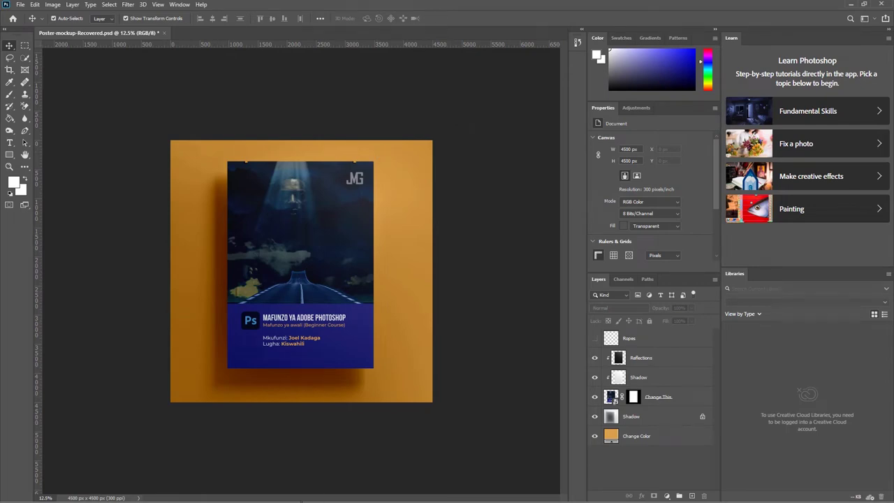
Open Collection_of_caps_mockup.psd from the Customized Mockup folder in Photoshop.
{"action": "key", "text": "super"}
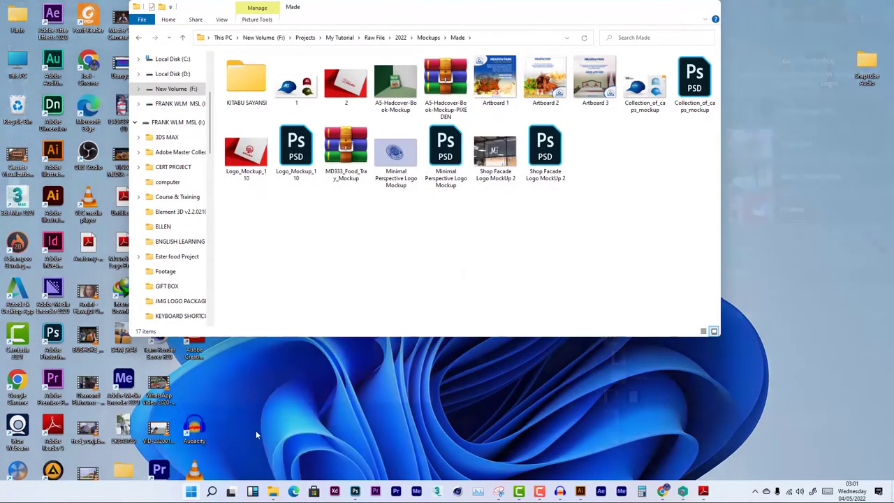
{"action": "left_click", "coordinate": [256, 435]}
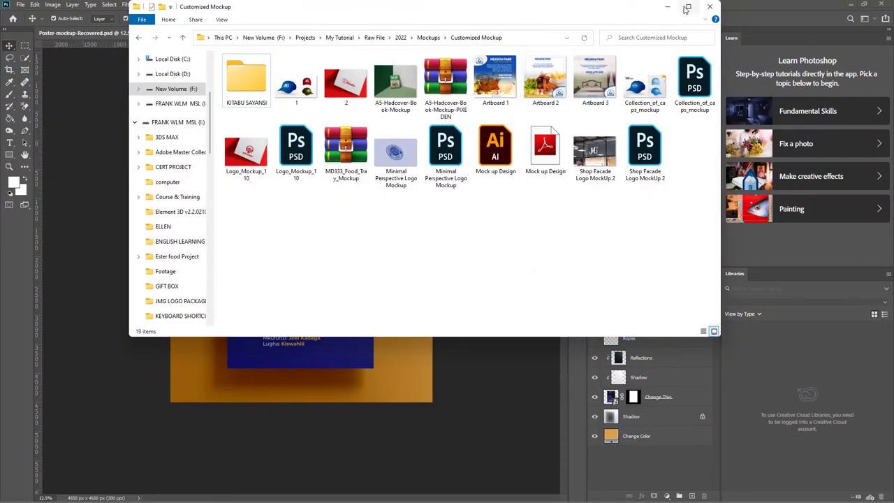
{"action": "left_click_drag", "start_coordinate": [481, 13], "coordinate": [480, 88]}
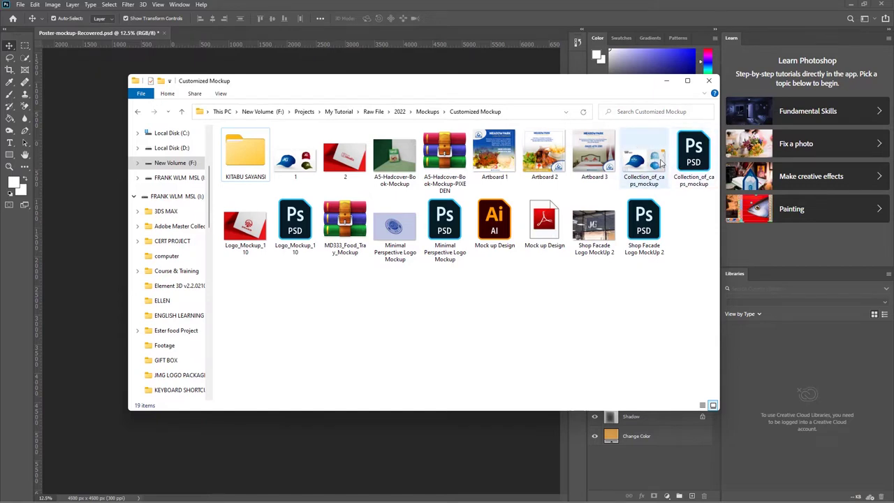
{"action": "left_click", "coordinate": [660, 166]}
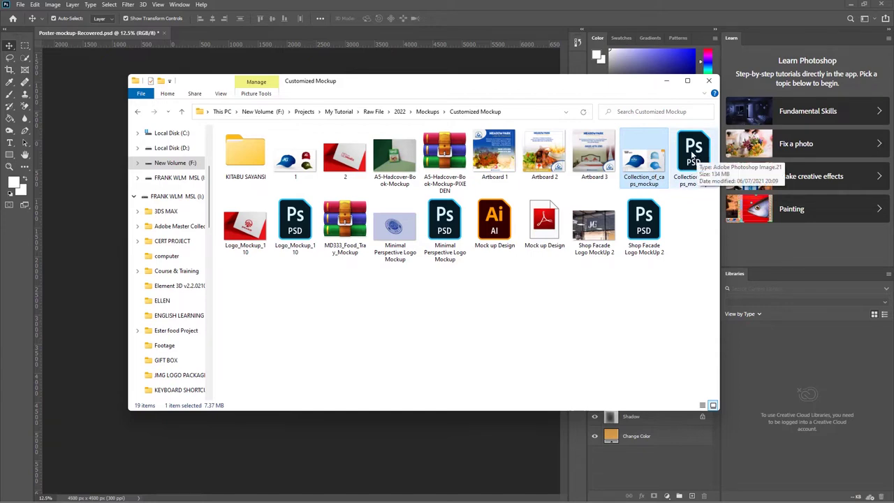
{"action": "left_click", "coordinate": [693, 159]}
{"action": "right_click", "coordinate": [692, 157]}
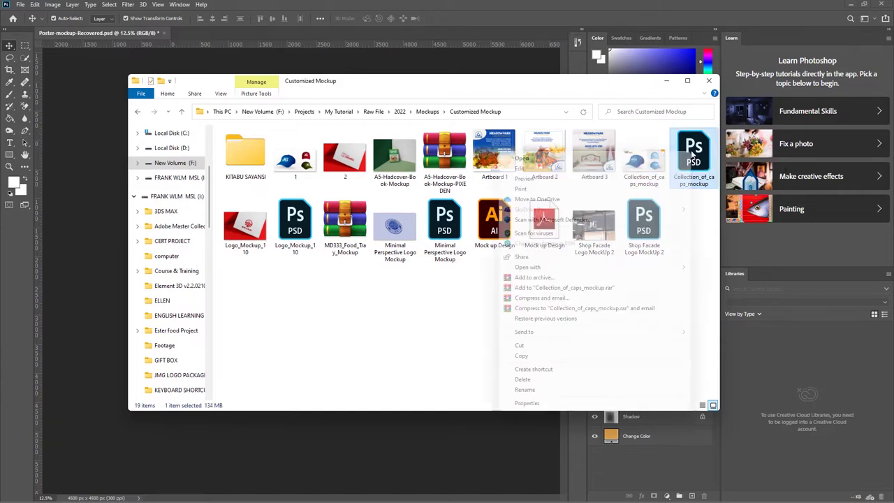
{"action": "left_click", "coordinate": [550, 160]}
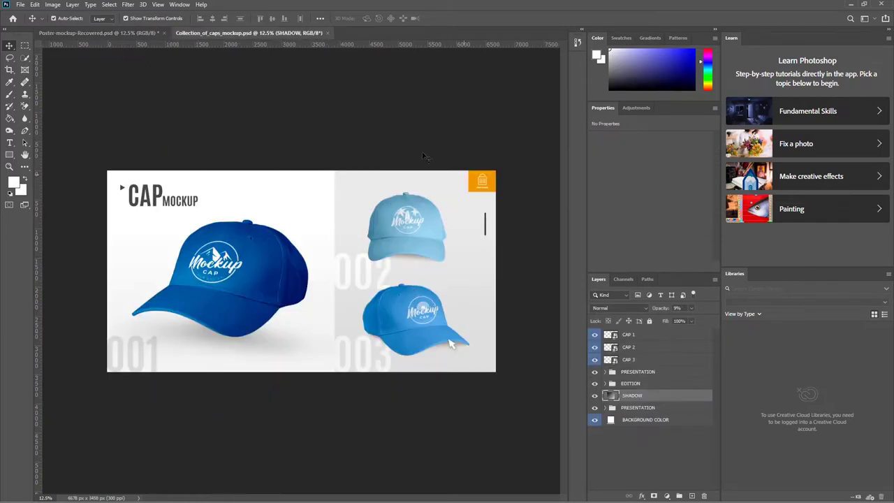
Inspect the CAP 1, CAP 2 and CAP 3 smart object layers, ending with CAP 1 selected.
{"action": "left_click", "coordinate": [638, 336]}
{"action": "left_click", "coordinate": [638, 347]}
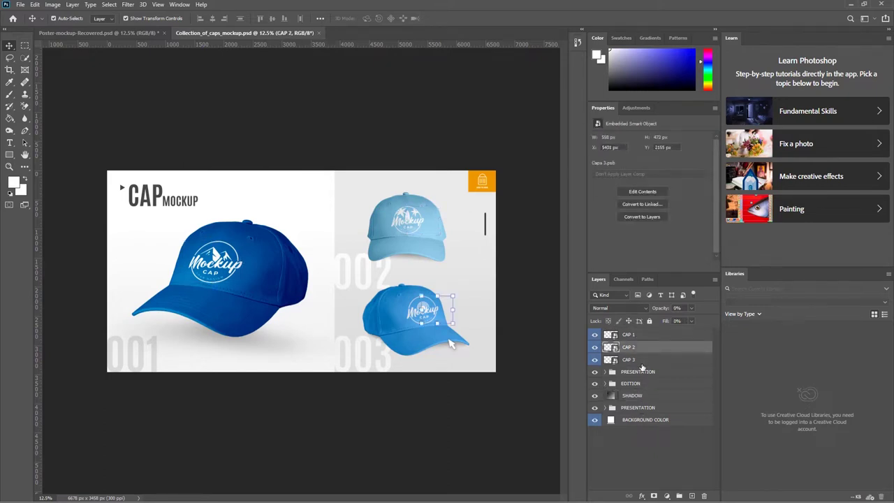
{"action": "left_click", "coordinate": [640, 362]}
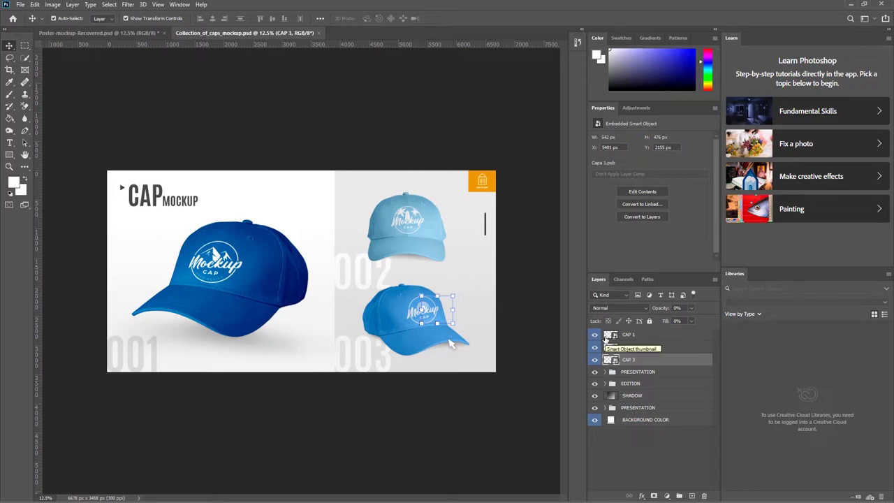
{"action": "left_click", "coordinate": [643, 336]}
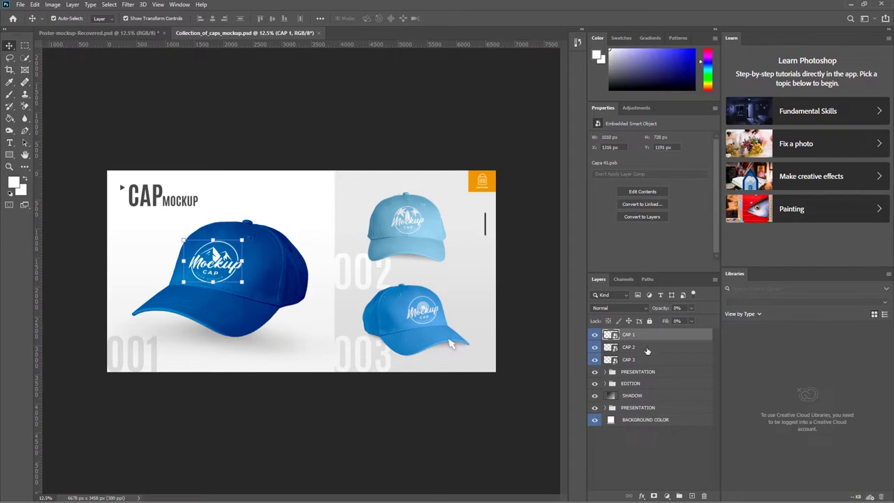
{"action": "left_click", "coordinate": [646, 347]}
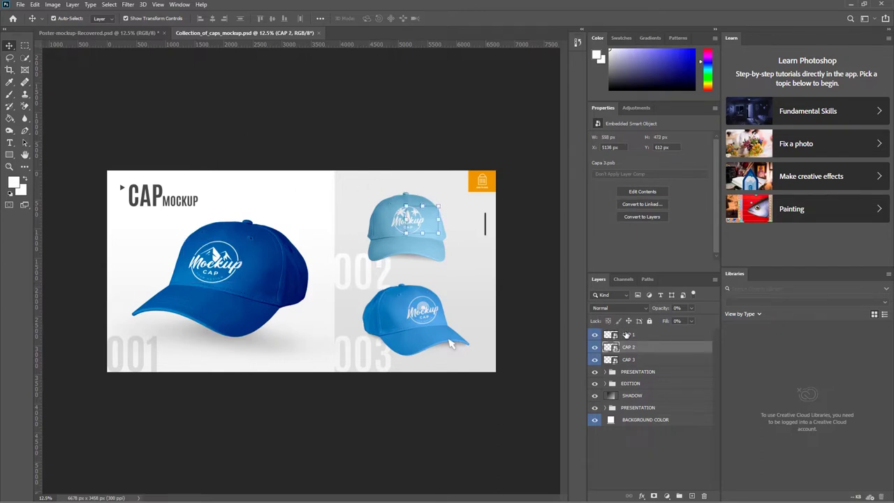
{"action": "left_click", "coordinate": [627, 335]}
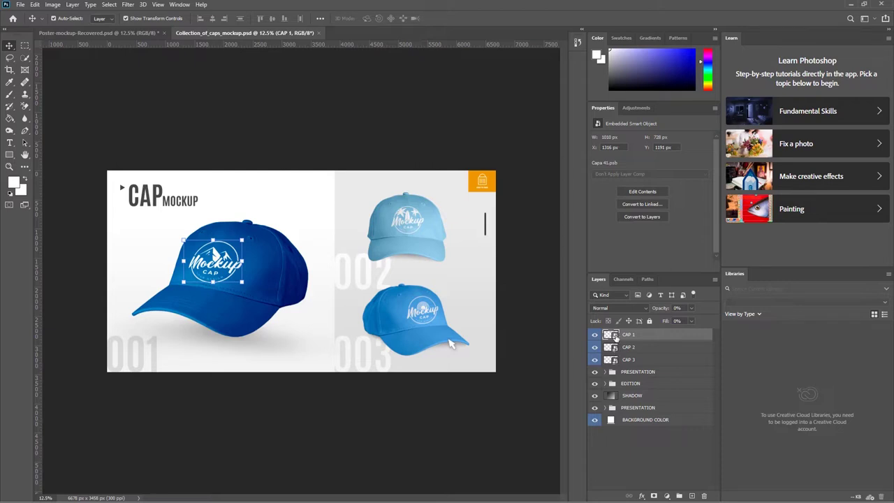
{"action": "left_click", "coordinate": [636, 451]}
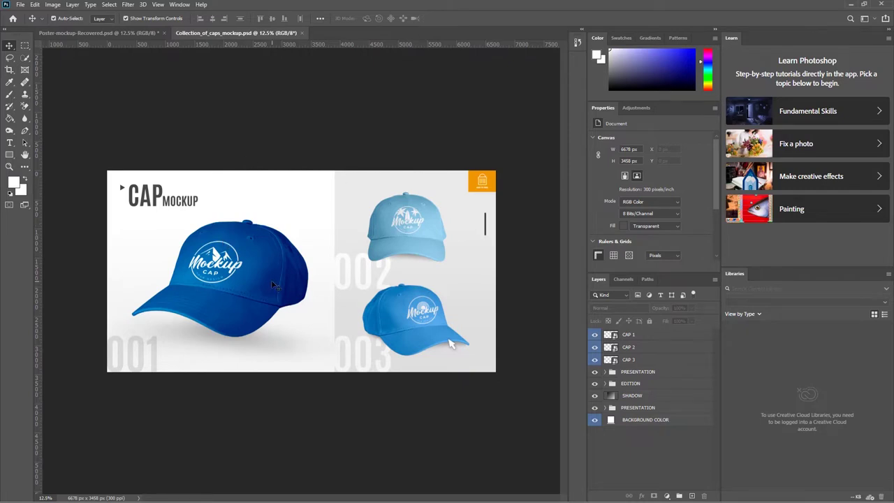
{"action": "left_click", "coordinate": [639, 337]}
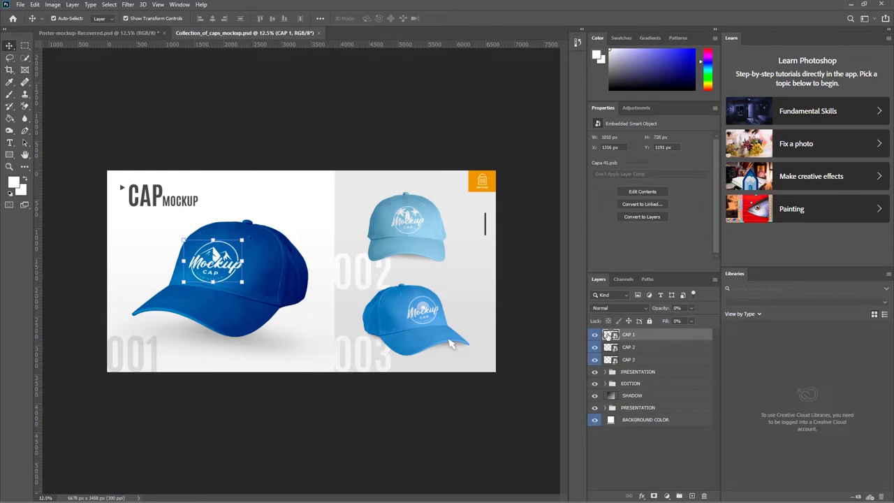
Open the CAP 1 smart object contents as the Capa 41.psb document.
{"action": "double_click", "coordinate": [610, 335]}
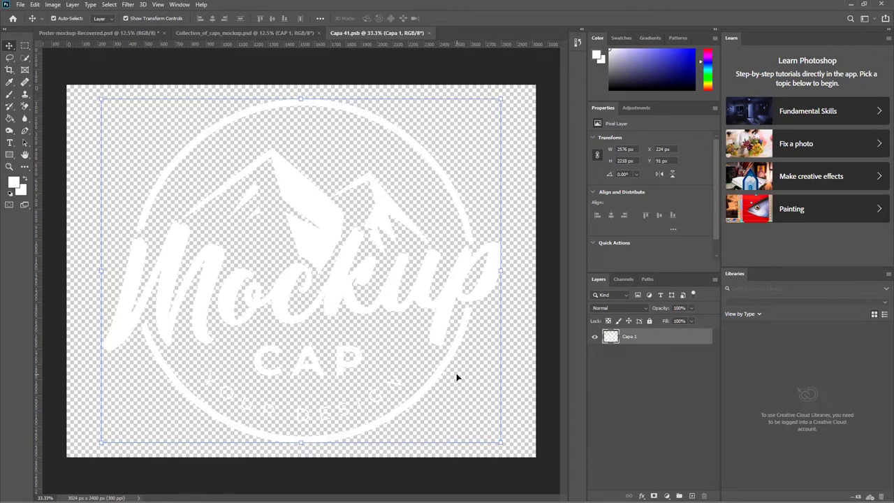
{"action": "left_click", "coordinate": [258, 33]}
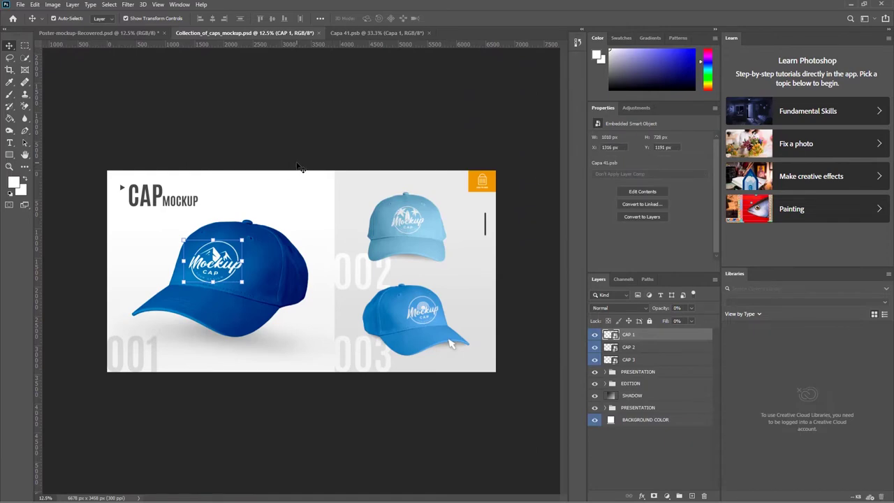
{"action": "left_click", "coordinate": [387, 33]}
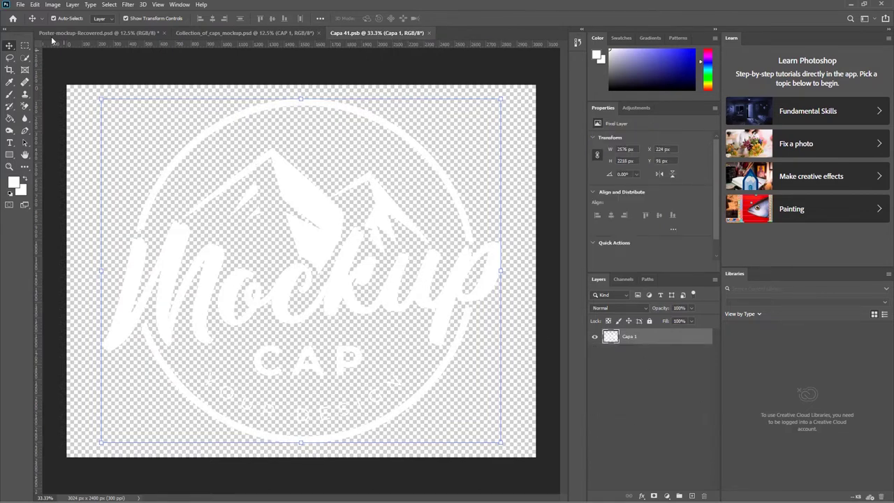
{"action": "left_click", "coordinate": [21, 4]}
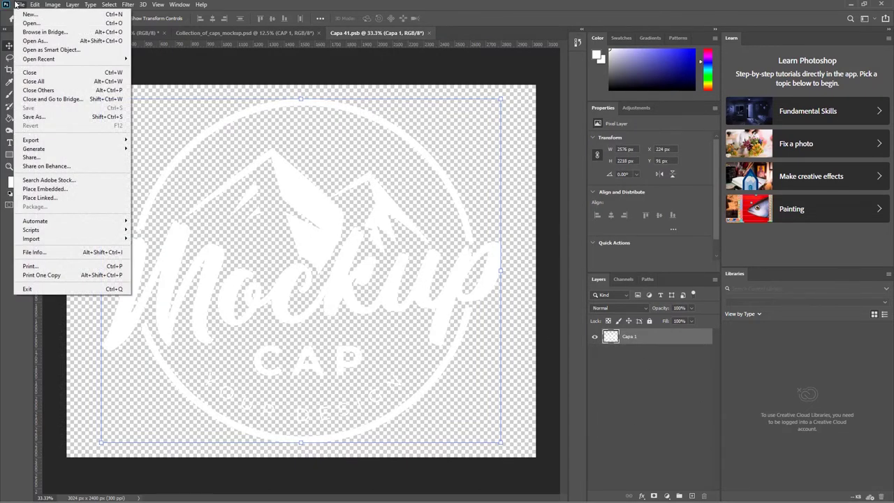
Place the MY LOGO image as linked into Capa 41, enlarged and moved down-left.
{"action": "left_click", "coordinate": [46, 197]}
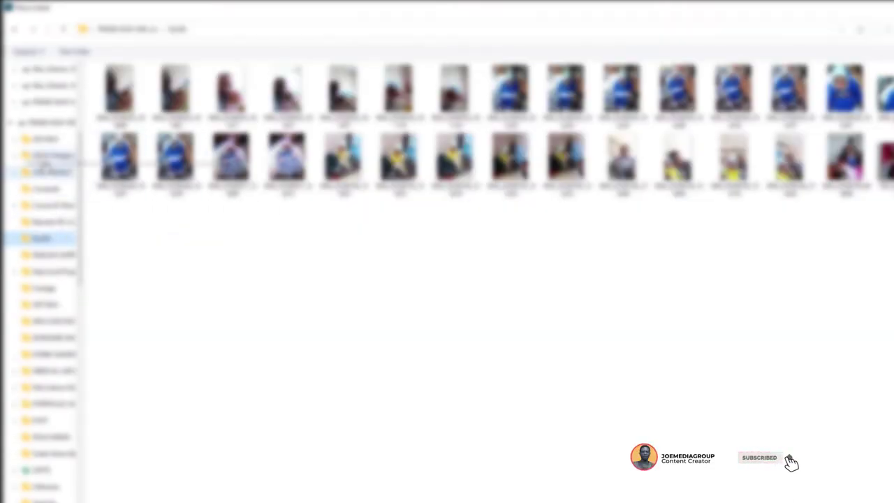
{"action": "left_click", "coordinate": [49, 102]}
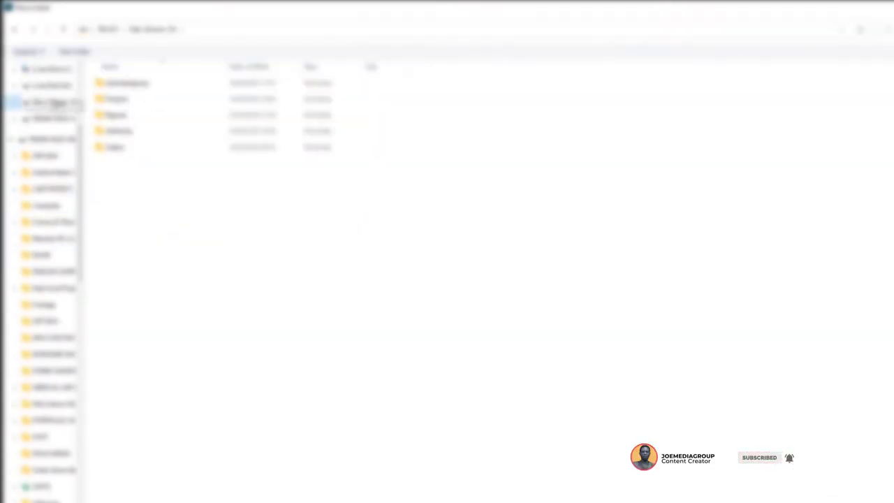
{"action": "double_click", "coordinate": [146, 89]}
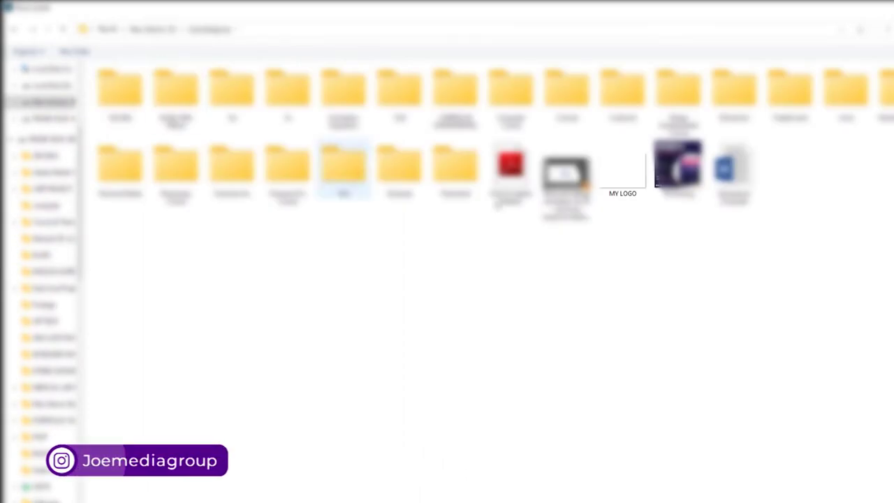
{"action": "double_click", "coordinate": [627, 177]}
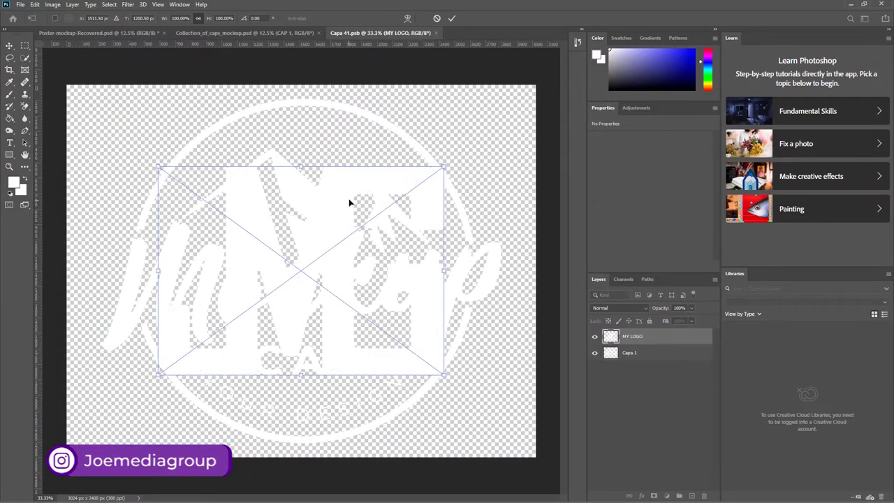
{"action": "left_click_drag", "start_coordinate": [444, 168], "coordinate": [507, 121]}
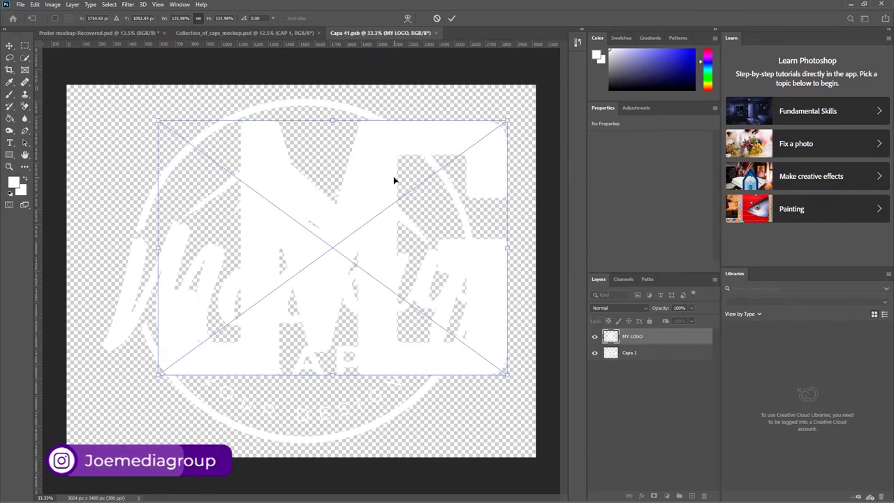
{"action": "left_click_drag", "start_coordinate": [394, 180], "coordinate": [340, 219]}
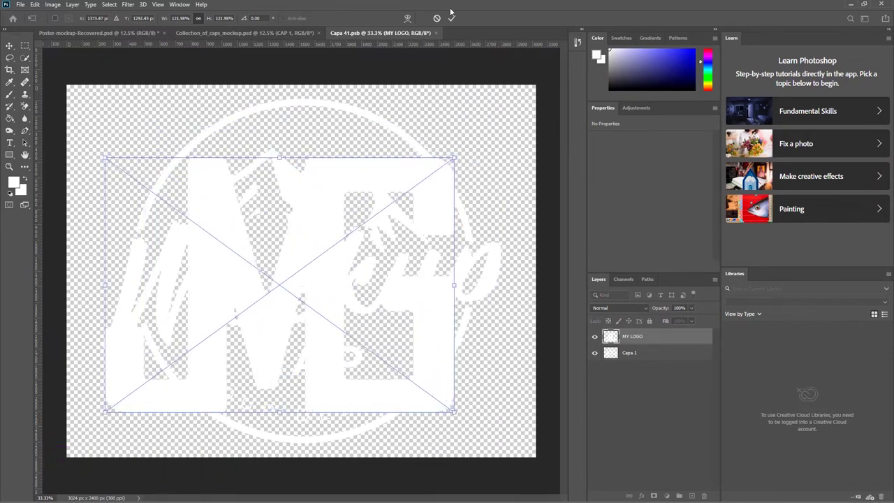
{"action": "left_click", "coordinate": [452, 19]}
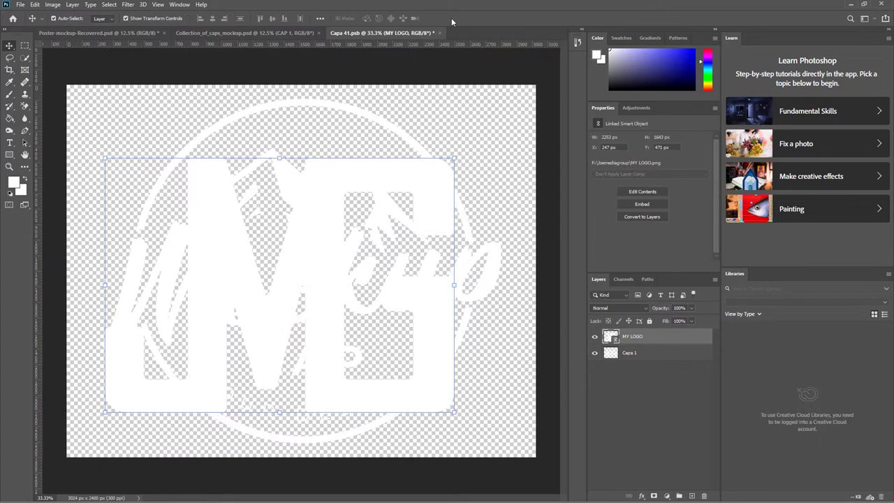
Hide the original circular logo layer and save Capa 41.psb.
{"action": "left_click", "coordinate": [594, 353]}
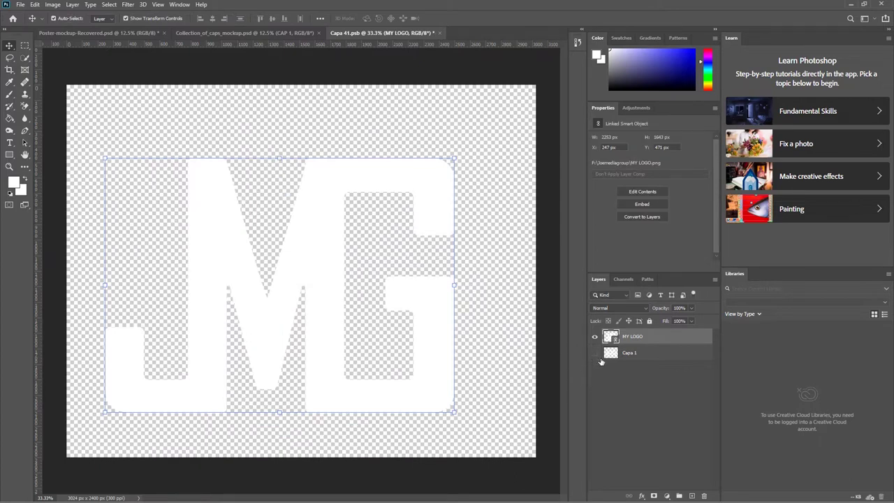
{"action": "left_click", "coordinate": [518, 224]}
{"action": "key", "text": "ctrl+s"}
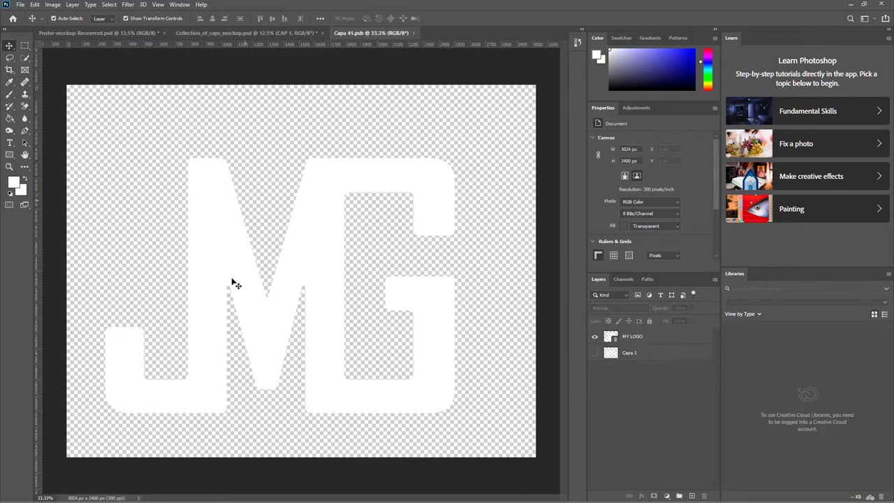
Return to Collection_of_caps_mockup.psd and select the CAP 2 layer.
{"action": "left_click", "coordinate": [253, 33]}
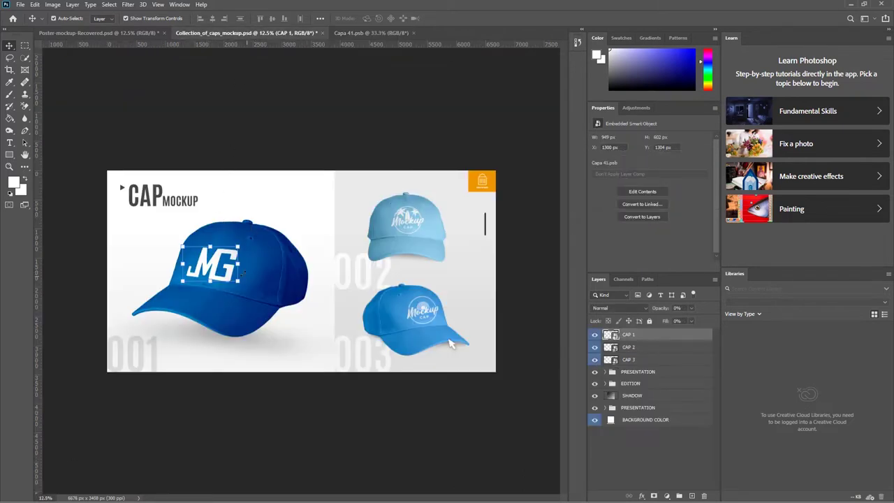
{"action": "left_click", "coordinate": [201, 413]}
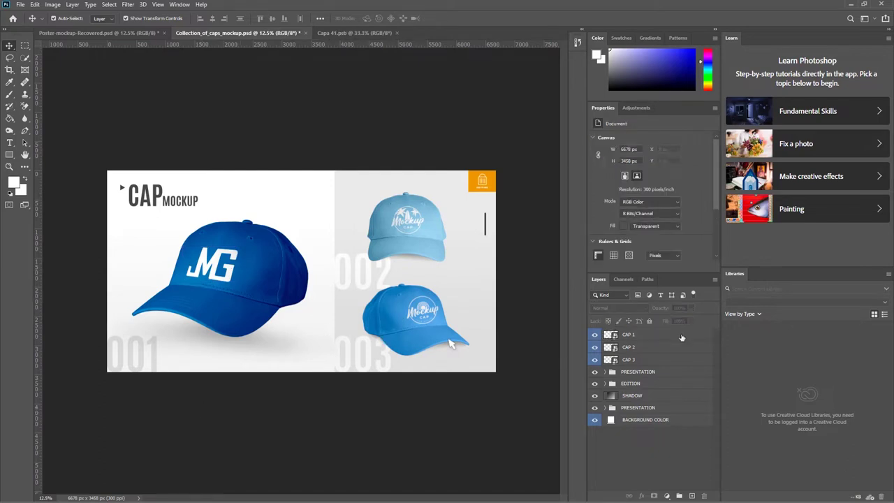
{"action": "left_click", "coordinate": [623, 348]}
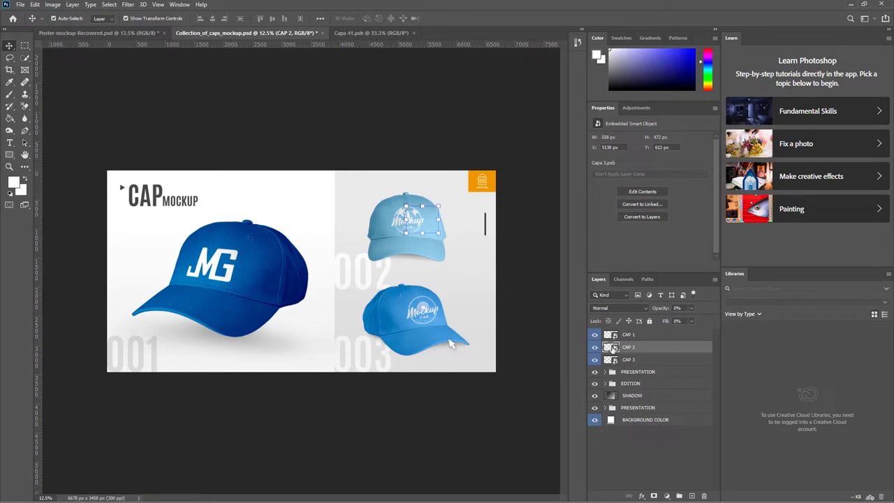
Open the CAP 2 contents and place embedded MY LOGO, scaled down and positioned.
{"action": "double_click", "coordinate": [611, 347]}
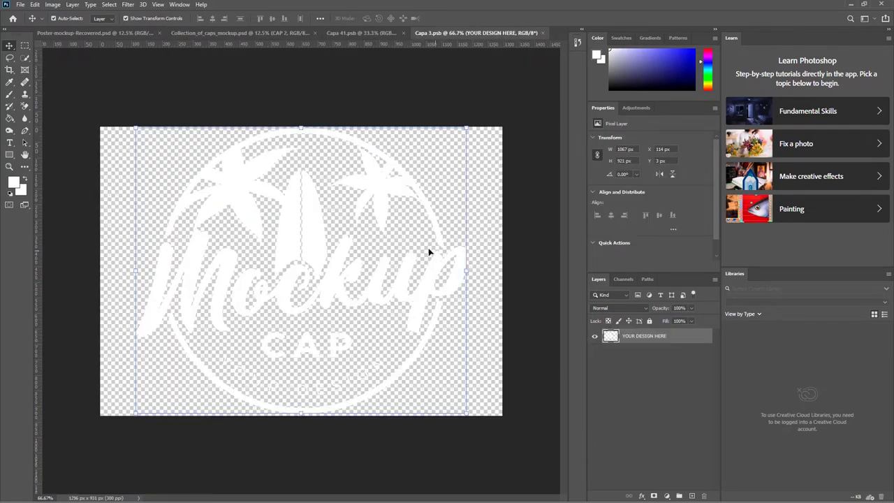
{"action": "left_click", "coordinate": [20, 4]}
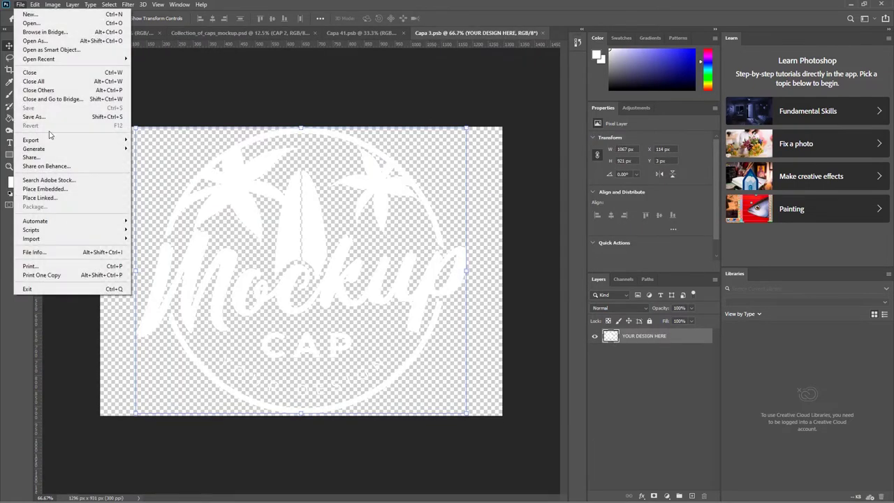
{"action": "left_click", "coordinate": [44, 199]}
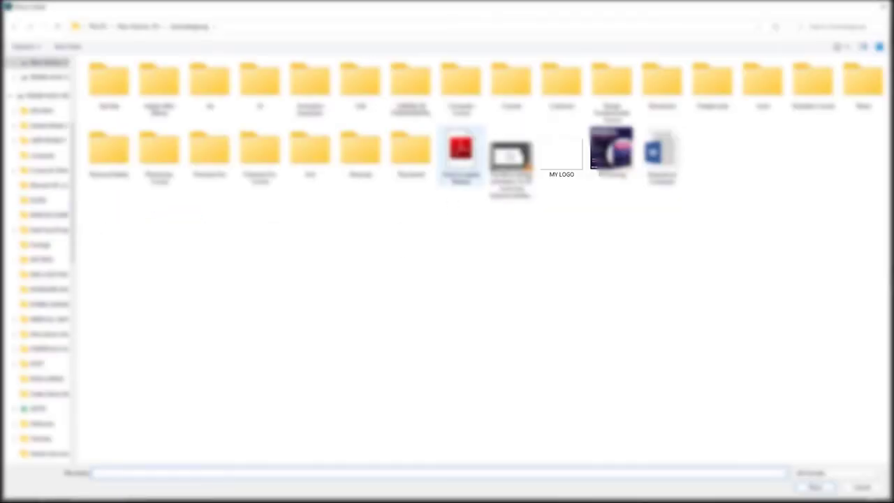
{"action": "double_click", "coordinate": [561, 154]}
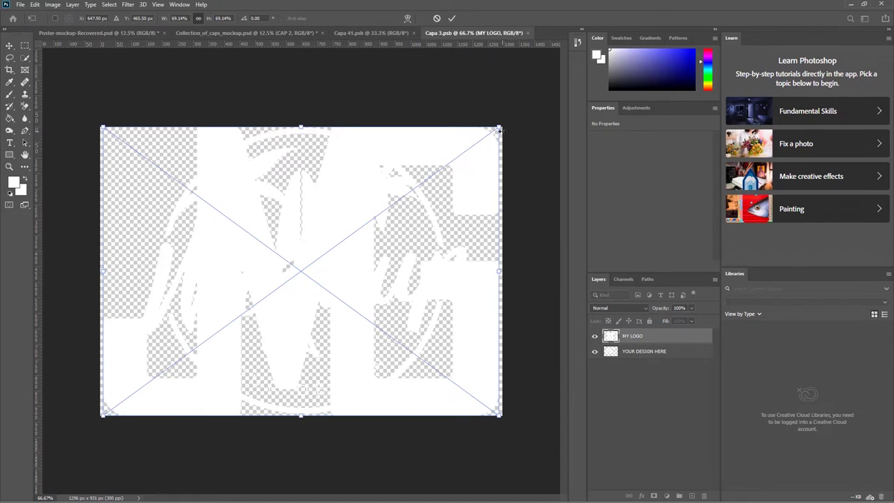
{"action": "left_click_drag", "start_coordinate": [498, 128], "coordinate": [441, 175]}
{"action": "left_click_drag", "start_coordinate": [278, 244], "coordinate": [310, 222]}
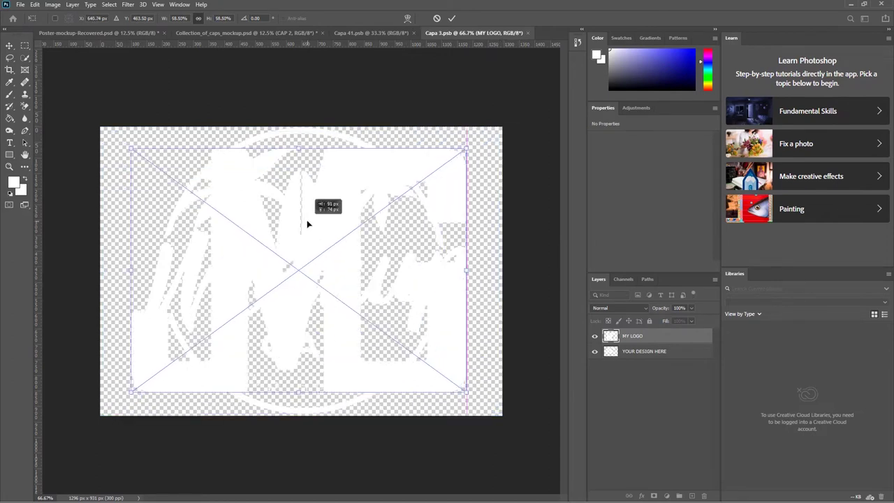
{"action": "left_click", "coordinate": [451, 18]}
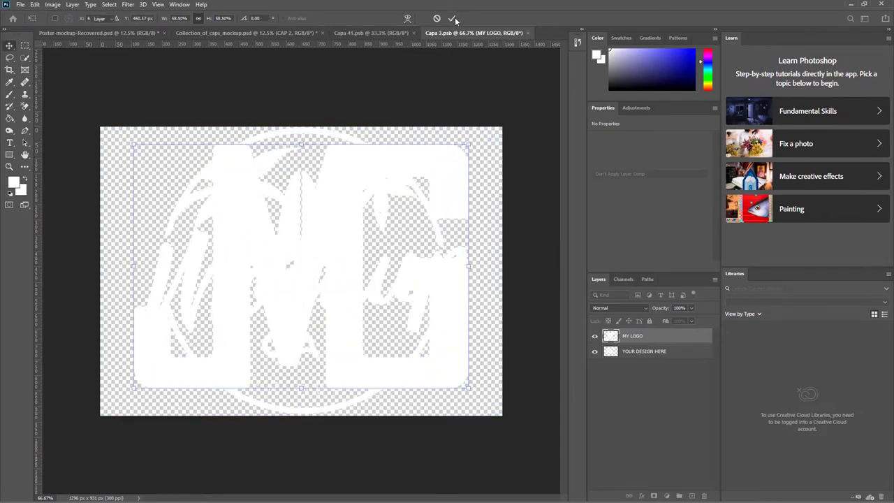
Hide the YOUR DESIGN HERE artwork, save Capa 3.psb and check the caps mockup.
{"action": "left_click", "coordinate": [594, 353]}
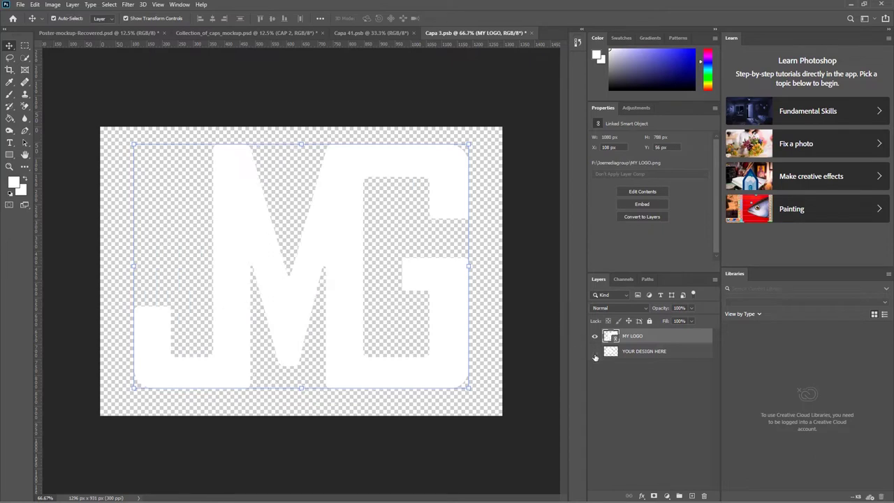
{"action": "left_click", "coordinate": [532, 244]}
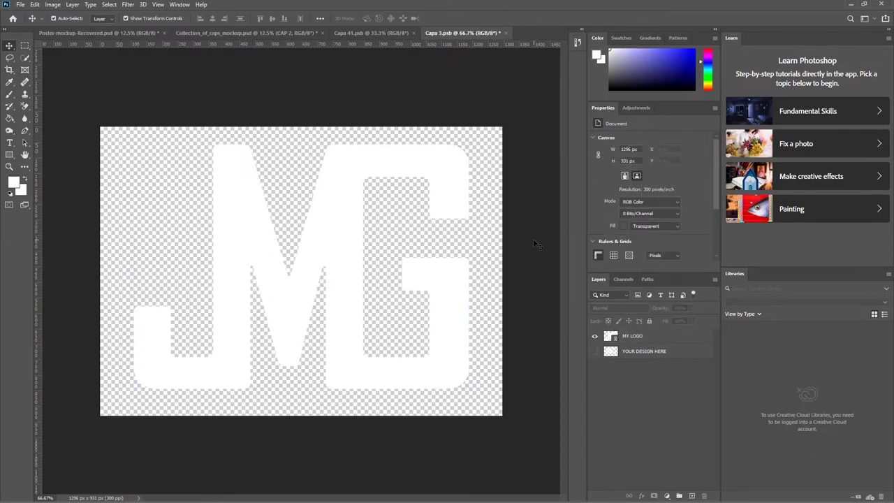
{"action": "left_click", "coordinate": [369, 36]}
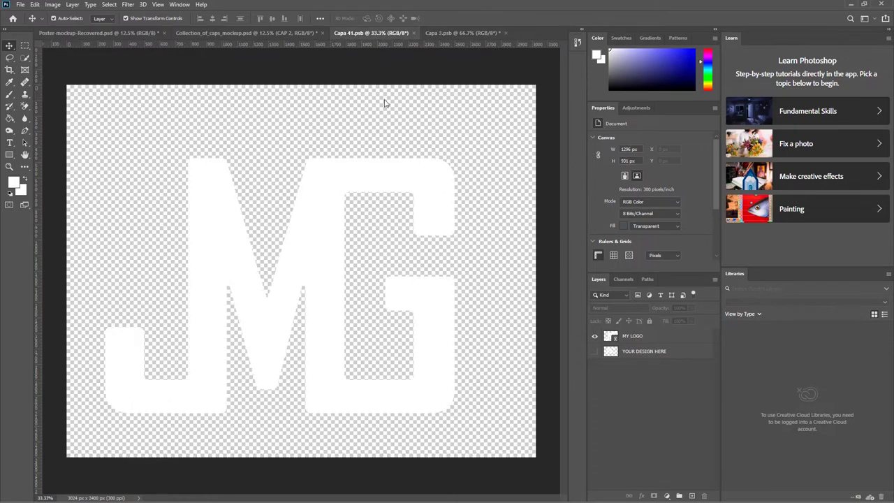
{"action": "left_click", "coordinate": [307, 33]}
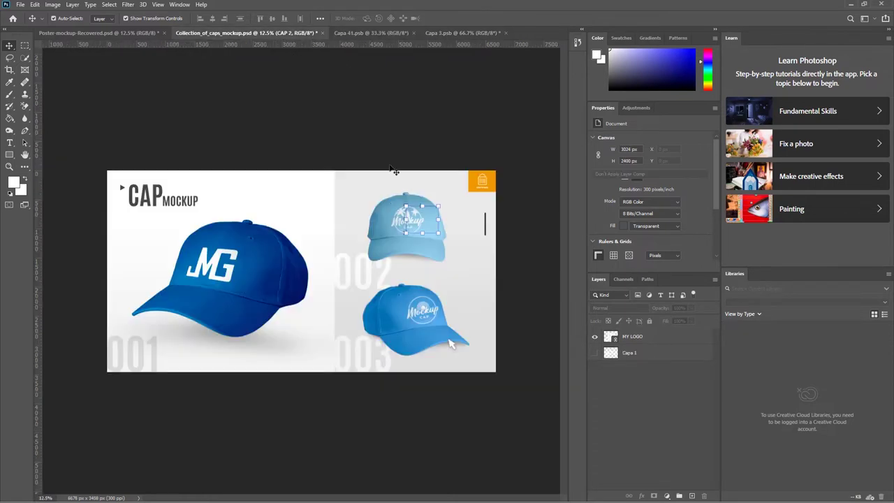
{"action": "left_click", "coordinate": [455, 32]}
{"action": "key", "text": "ctrl+s"}
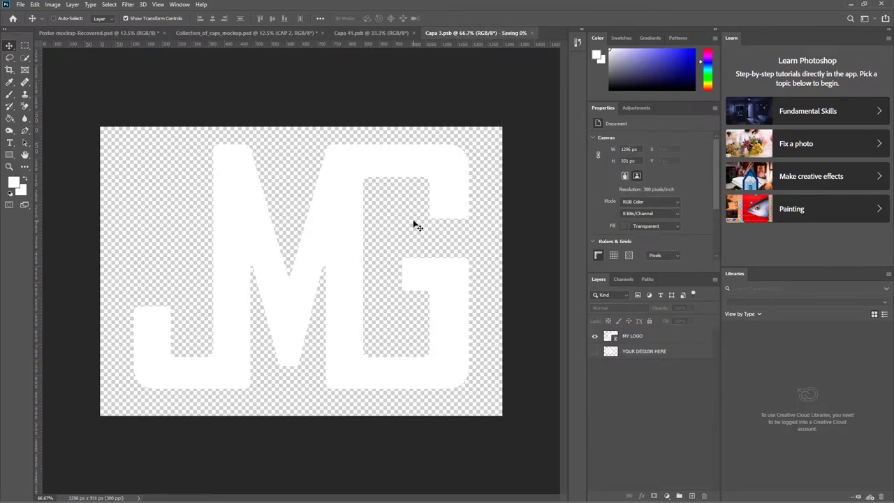
{"action": "left_click", "coordinate": [282, 34]}
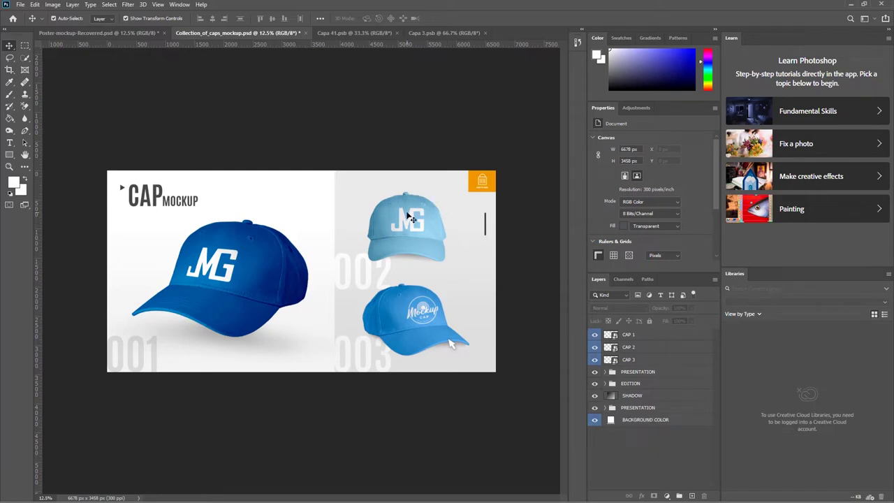
Expand the EDITION and Cap 2 groups in the Layers panel.
{"action": "left_click", "coordinate": [606, 372]}
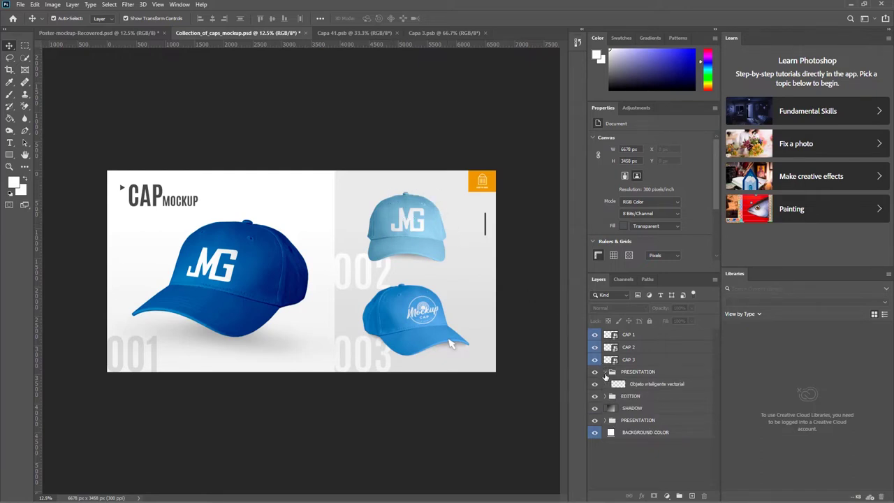
{"action": "left_click", "coordinate": [605, 372]}
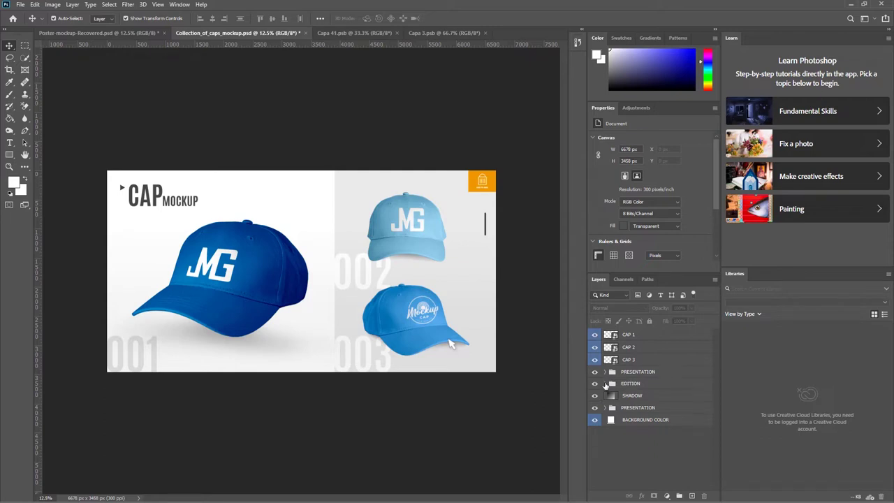
{"action": "left_click", "coordinate": [605, 383]}
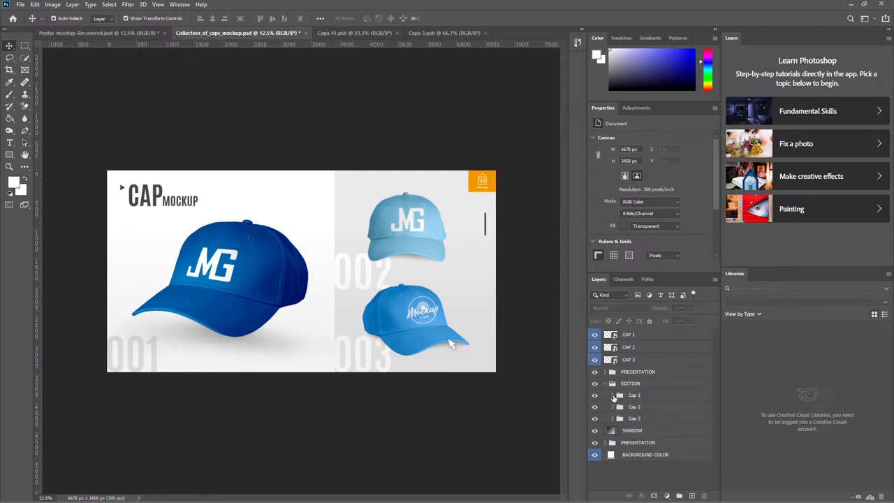
{"action": "left_click", "coordinate": [613, 395]}
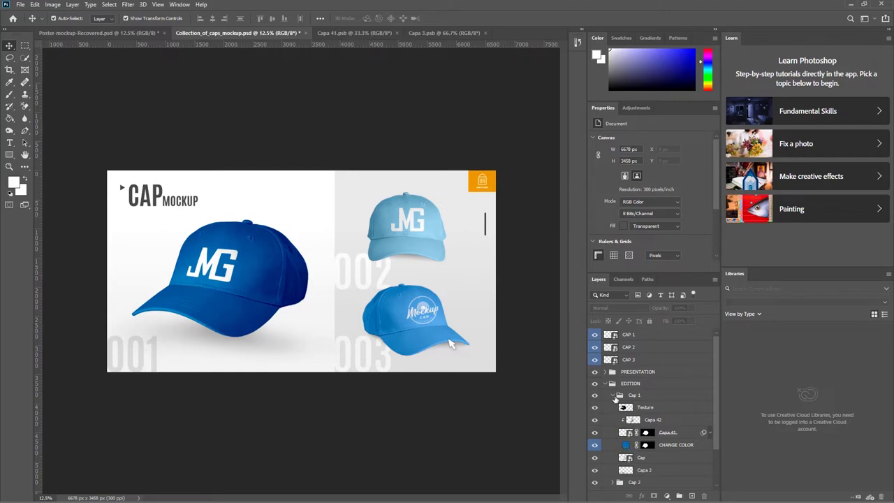
{"action": "left_click", "coordinate": [612, 395]}
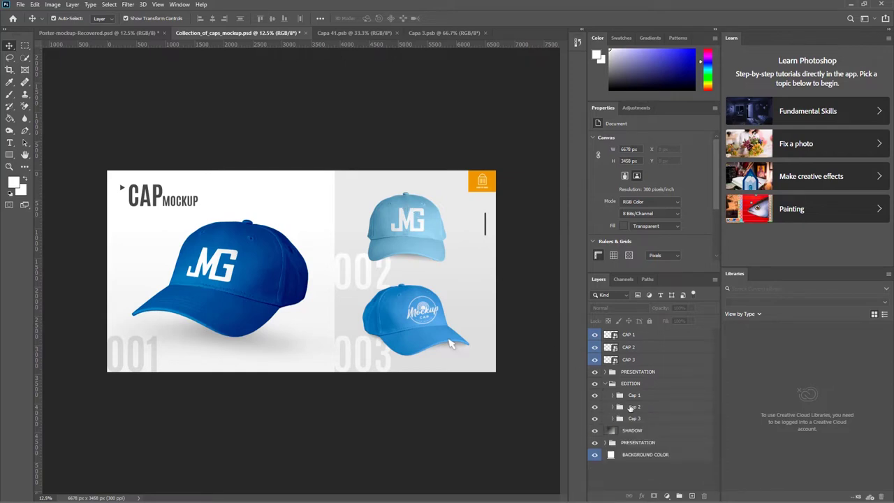
{"action": "left_click", "coordinate": [637, 408]}
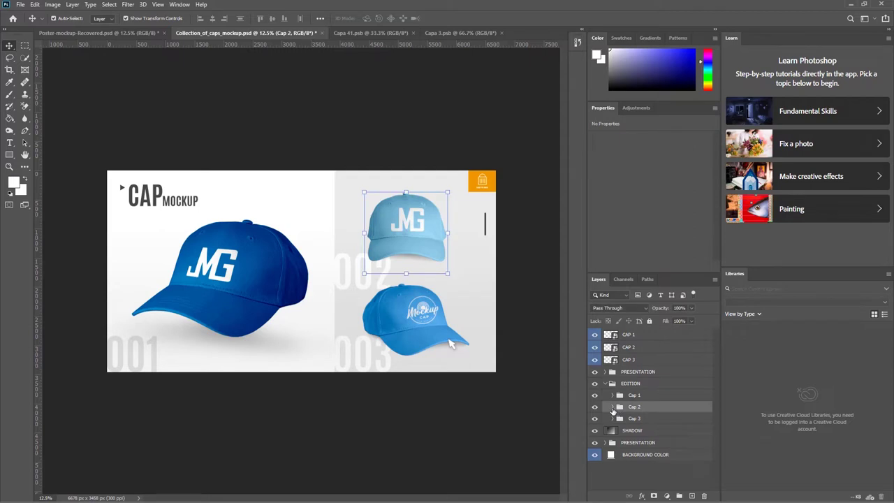
{"action": "left_click", "coordinate": [612, 408]}
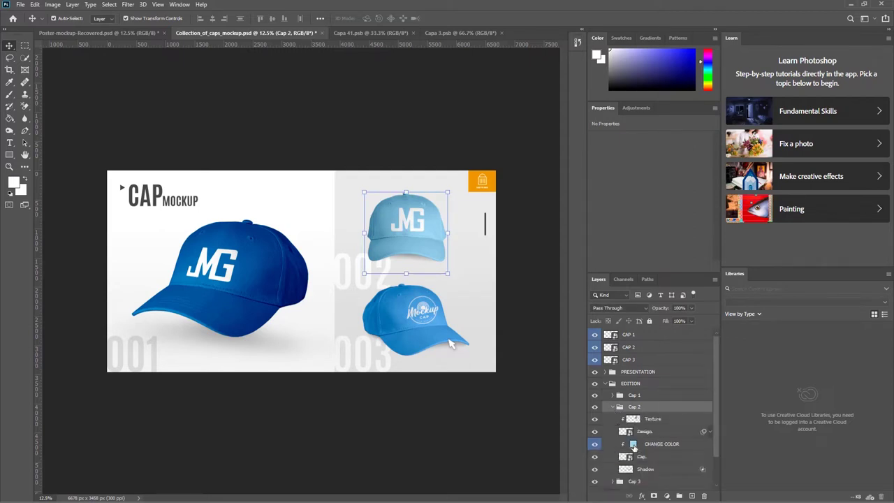
Recolour the 002 cap's CHANGE COLOR fill to navy 043e67 and open the CAP 3 contents.
{"action": "double_click", "coordinate": [632, 445]}
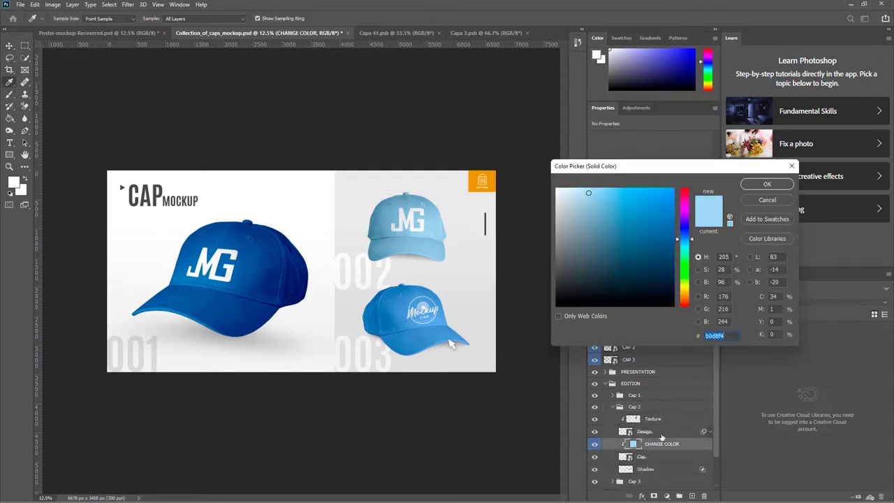
{"action": "type", "text": "0d5588"}
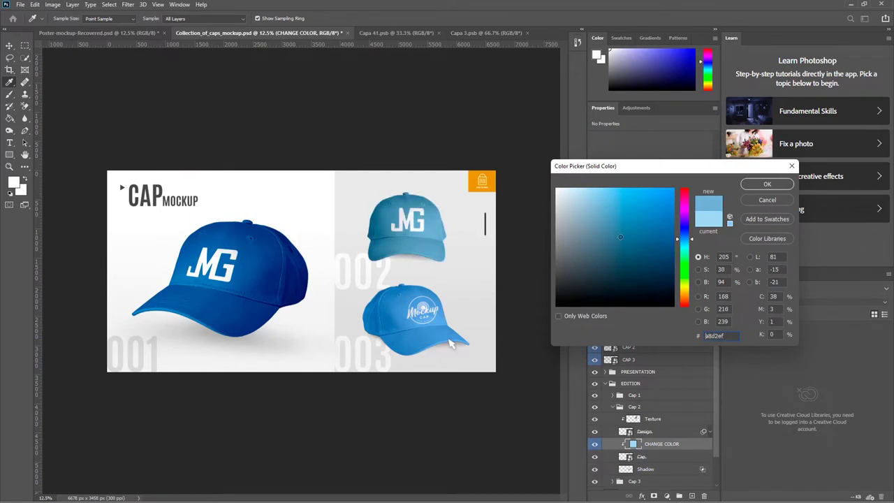
{"action": "type", "text": "053f67"}
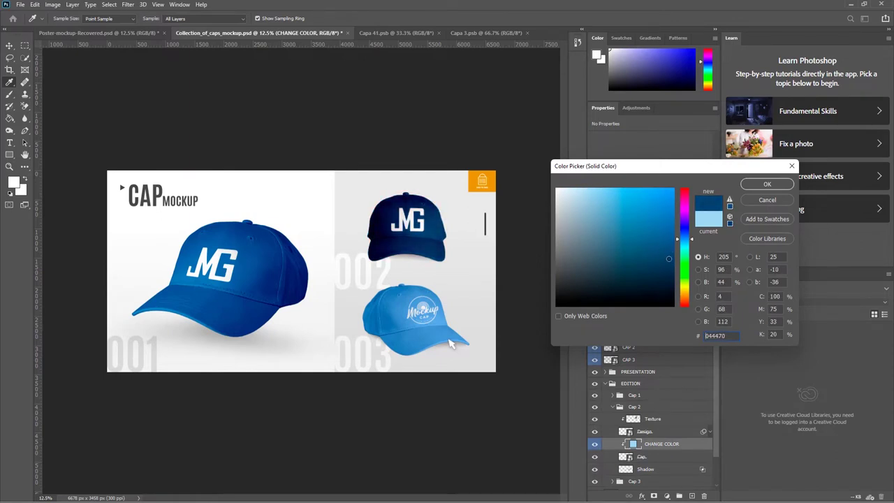
{"action": "left_click", "coordinate": [767, 183]}
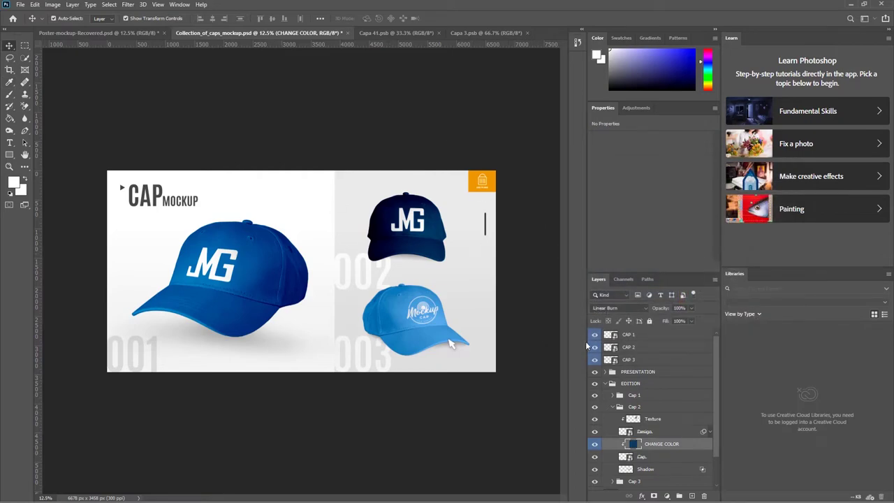
{"action": "double_click", "coordinate": [450, 344]}
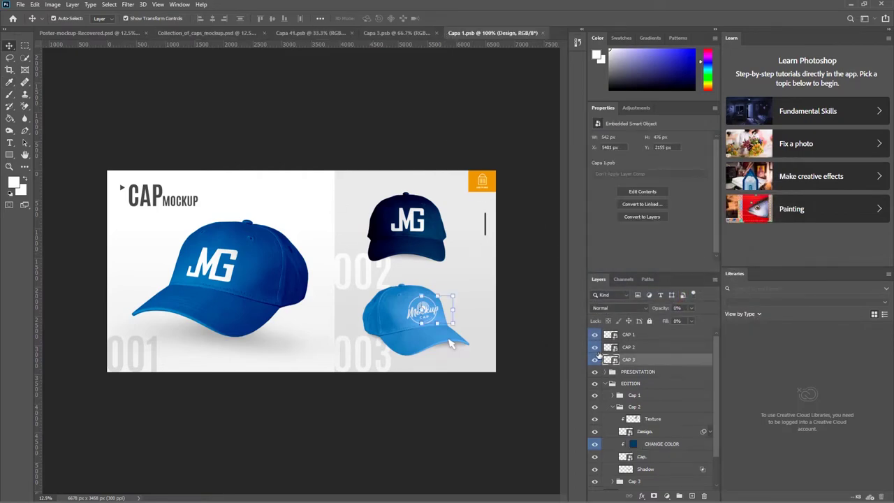
Place the MY LOGO image as a linked layer in cap 003's smart object.
{"action": "left_click", "coordinate": [21, 5]}
{"action": "left_click", "coordinate": [42, 198]}
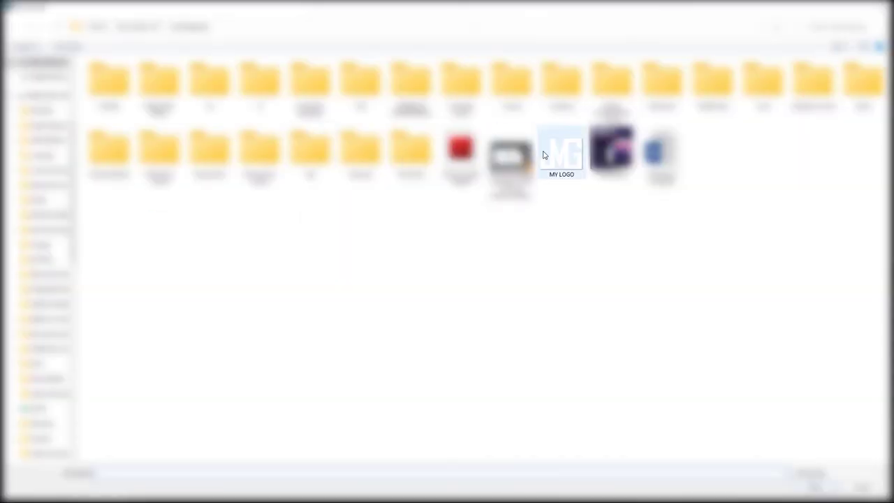
{"action": "double_click", "coordinate": [542, 153]}
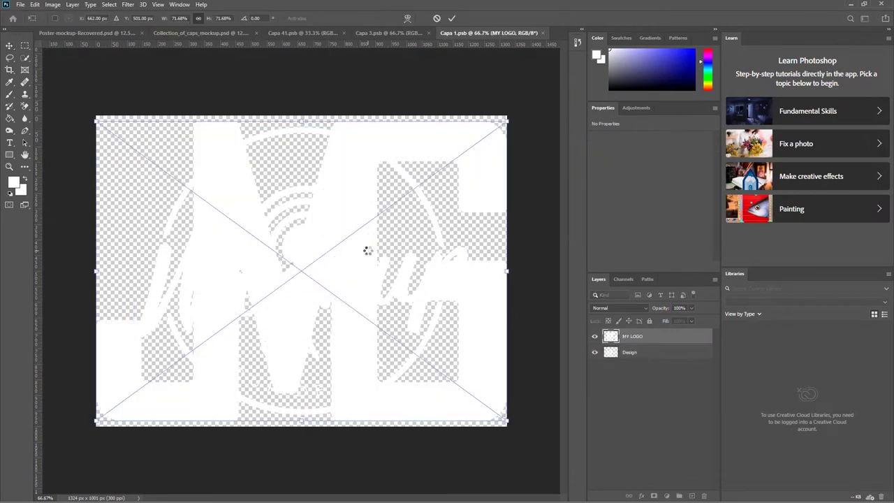
{"action": "key", "text": "Escape"}
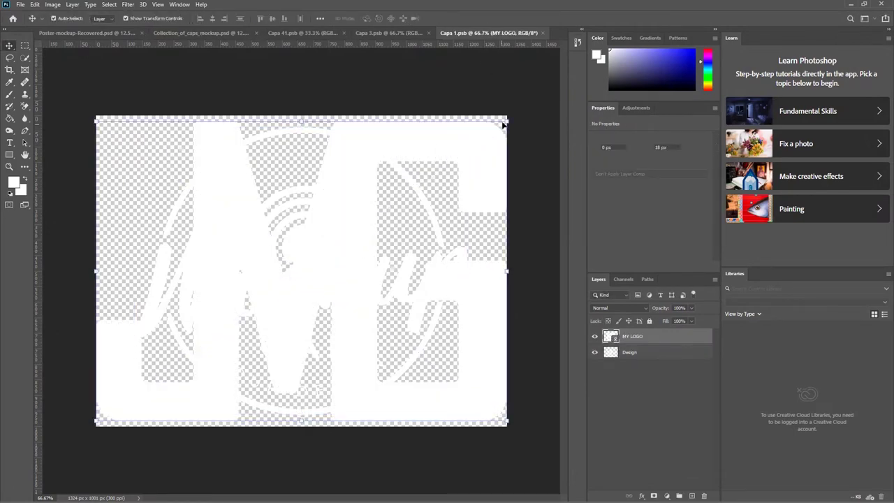
Scale the JMG logo to about 58%, nudge it up-right, and save the smart object.
{"action": "key", "text": "ctrl+t"}
{"action": "left_click_drag", "start_coordinate": [506, 117], "coordinate": [424, 177]}
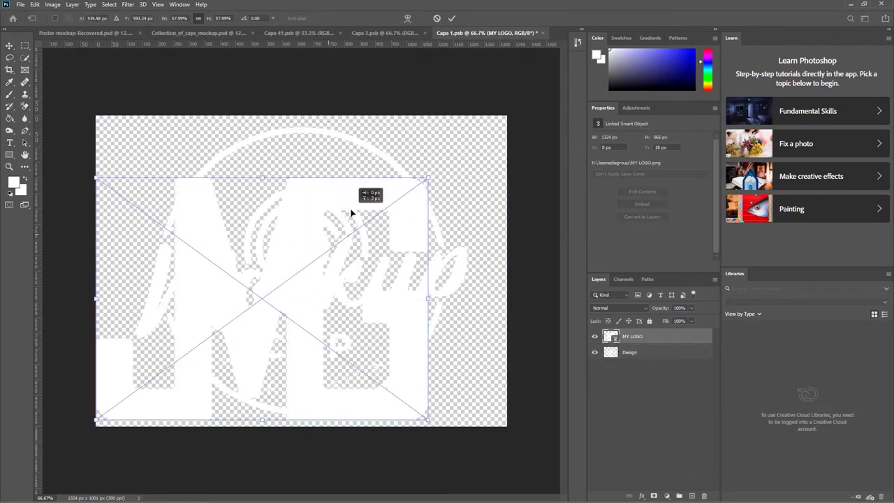
{"action": "left_click_drag", "start_coordinate": [321, 235], "coordinate": [346, 211]}
{"action": "key", "text": "Return"}
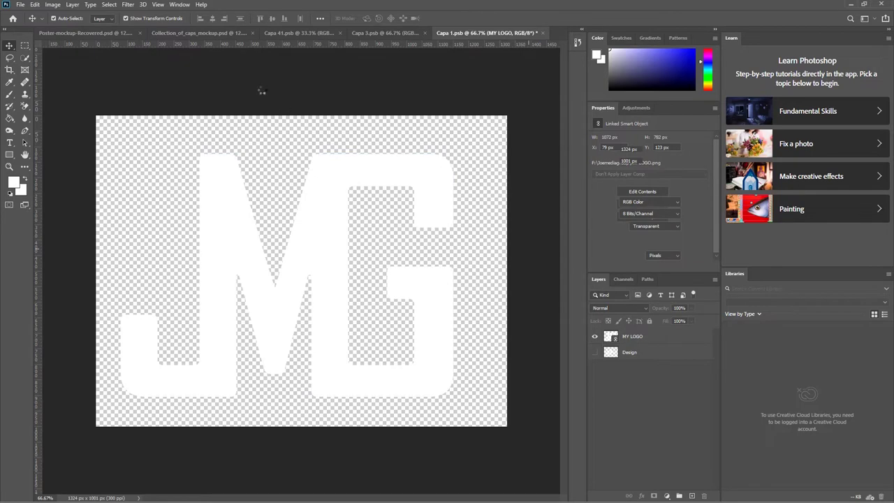
{"action": "key", "text": "ctrl+s"}
Back in the cap mockup, open cap 003's CHANGE COLOR fill layer settings.
{"action": "left_click", "coordinate": [237, 33]}
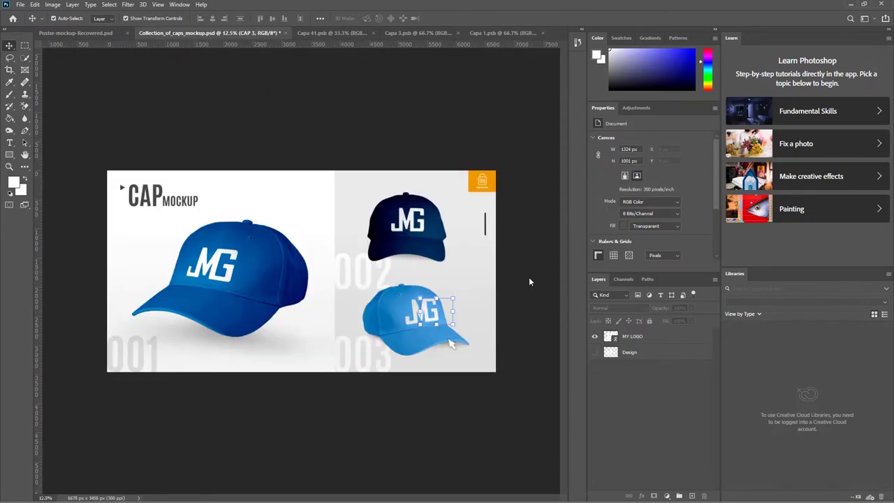
{"action": "left_click", "coordinate": [522, 232]}
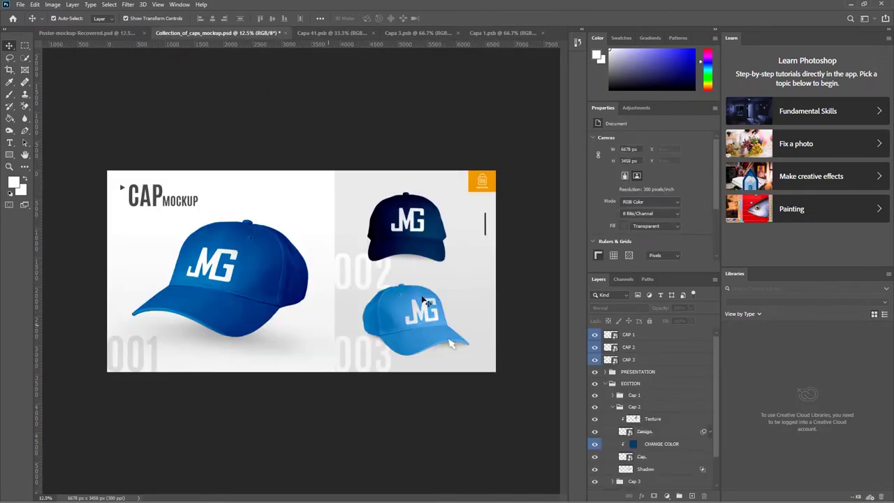
{"action": "left_click", "coordinate": [389, 315]}
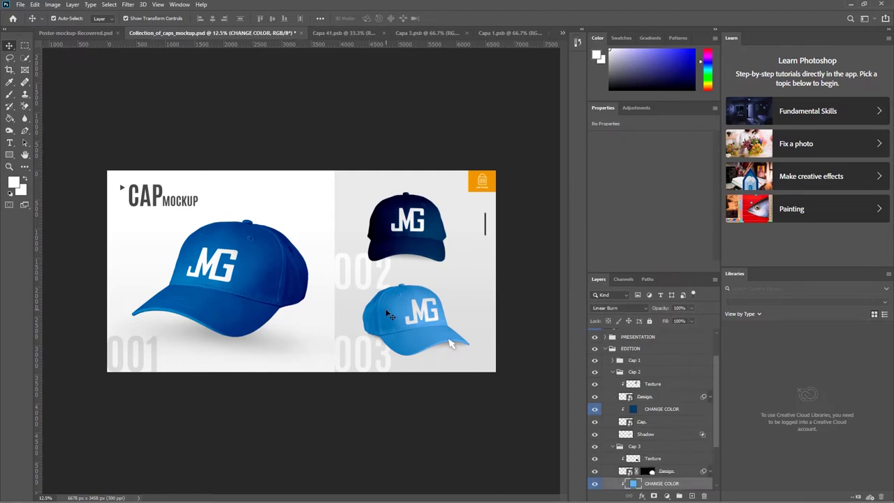
{"action": "double_click", "coordinate": [631, 487]}
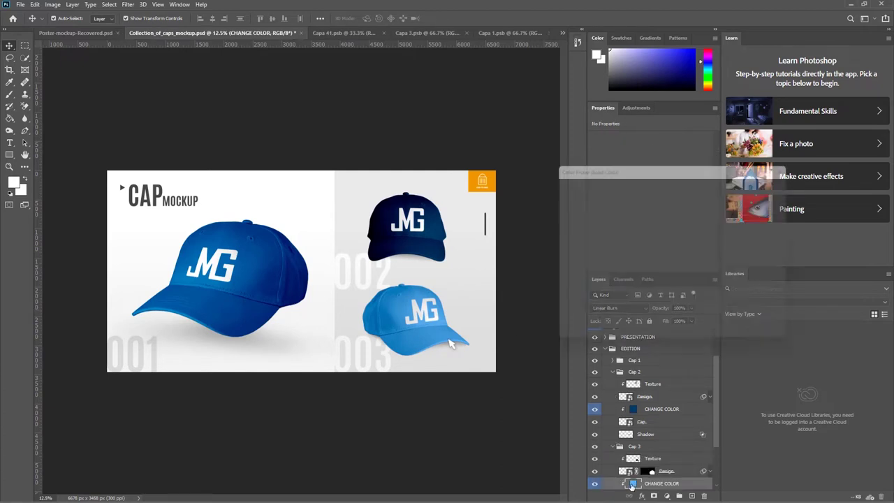
Set cap 003's fill to muted pink ac7087 and select the EDITION group.
{"action": "left_click", "coordinate": [649, 262]}
{"action": "left_click_drag", "start_coordinate": [649, 262], "coordinate": [596, 226]}
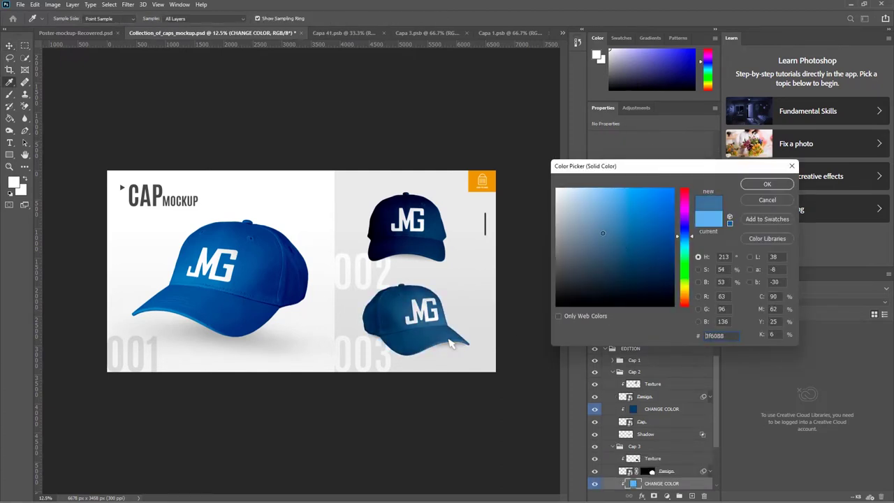
{"action": "left_click_drag", "start_coordinate": [684, 236], "coordinate": [670, 207]}
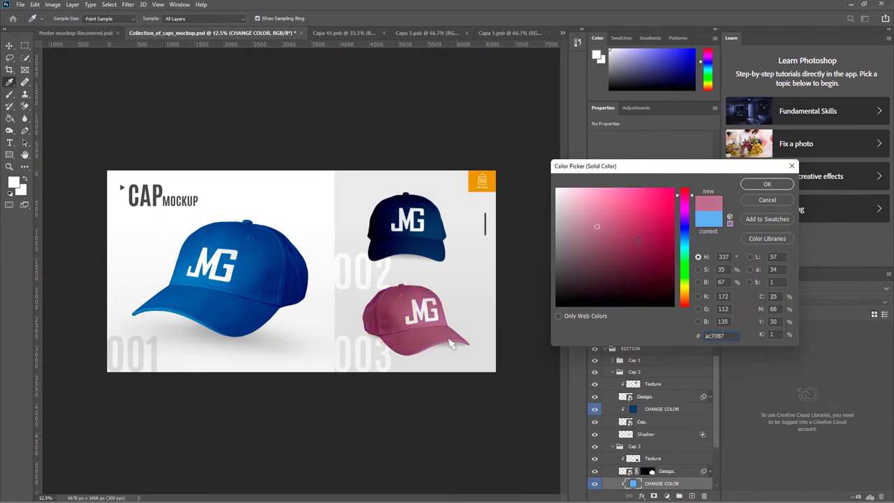
{"action": "left_click", "coordinate": [768, 185]}
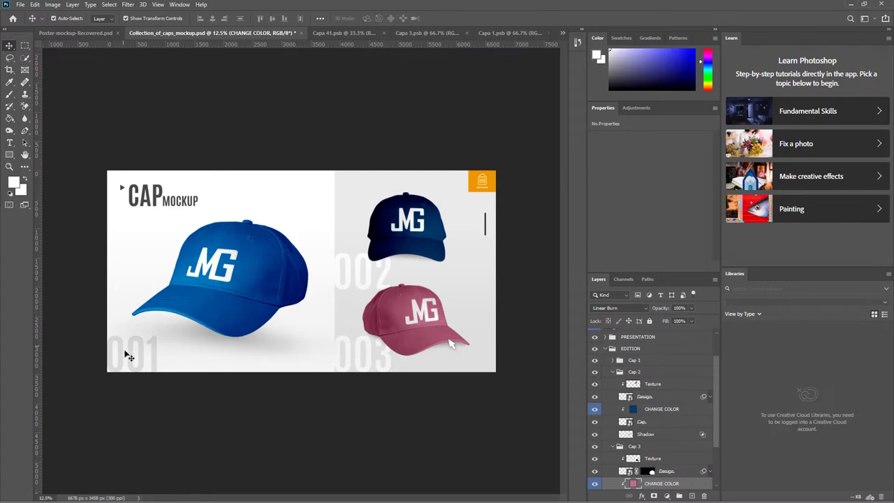
{"action": "scroll", "coordinate": [621, 383], "scroll_direction": "up", "scroll_amount": 1}
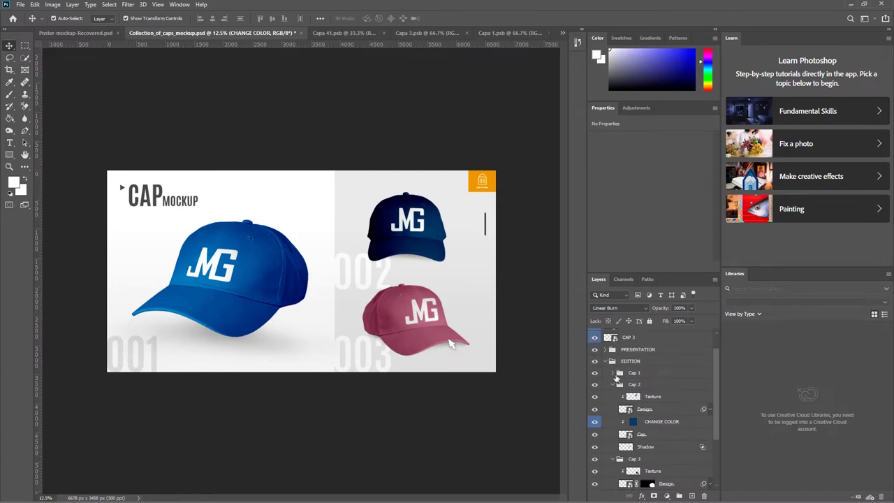
{"action": "left_click", "coordinate": [606, 362]}
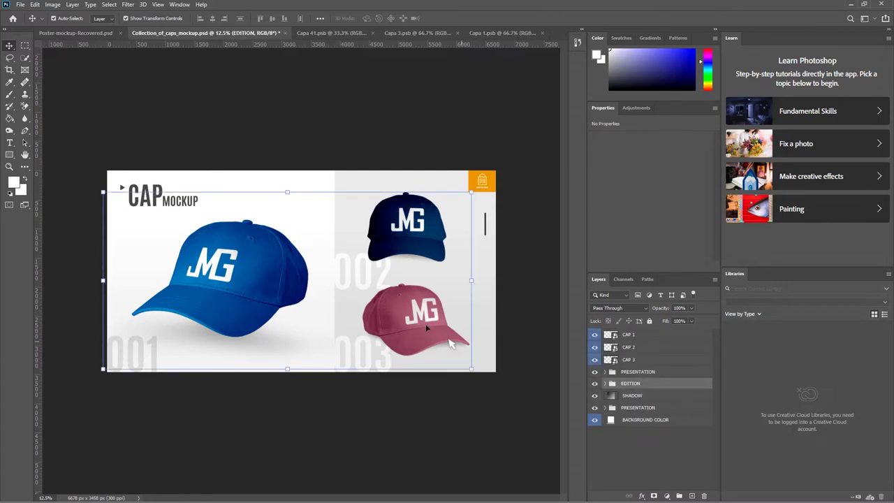
Hide the CAP MOCKUP title, badge, grey panel and 001–003 numbers, leaving caps on white.
{"action": "key", "text": "ctrl+v"}
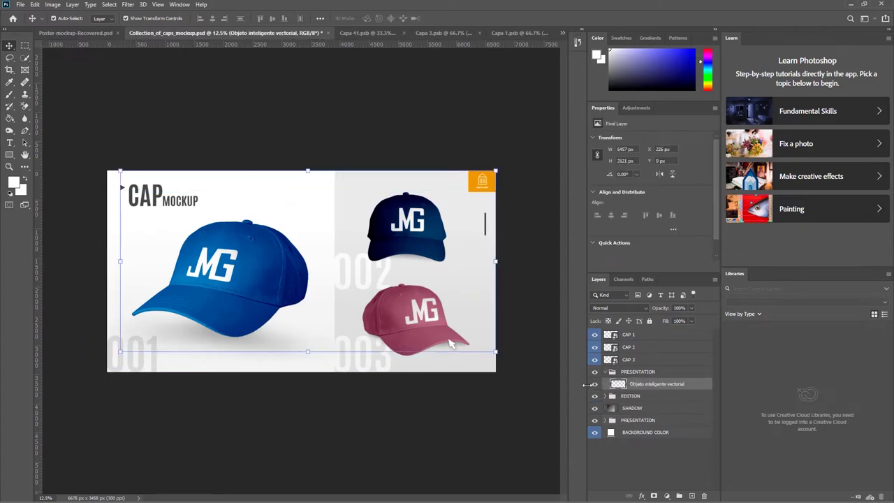
{"action": "left_click", "coordinate": [595, 384]}
{"action": "right_click", "coordinate": [596, 386]}
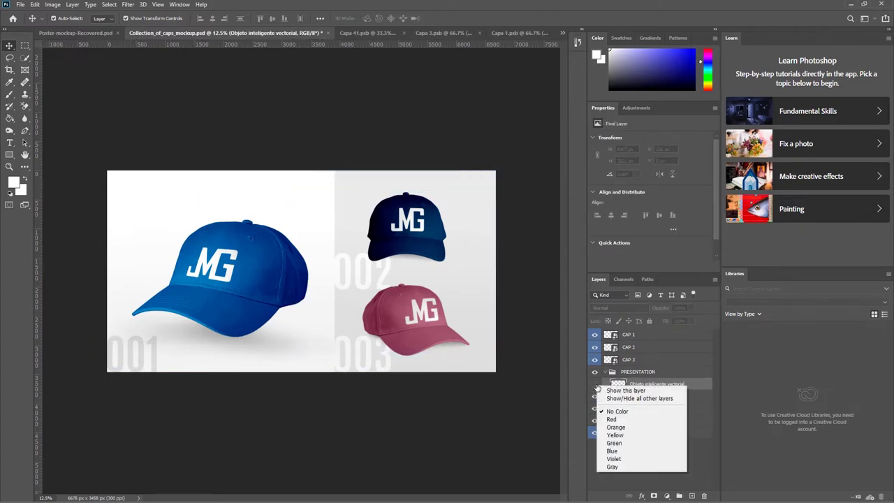
{"action": "left_click", "coordinate": [617, 483]}
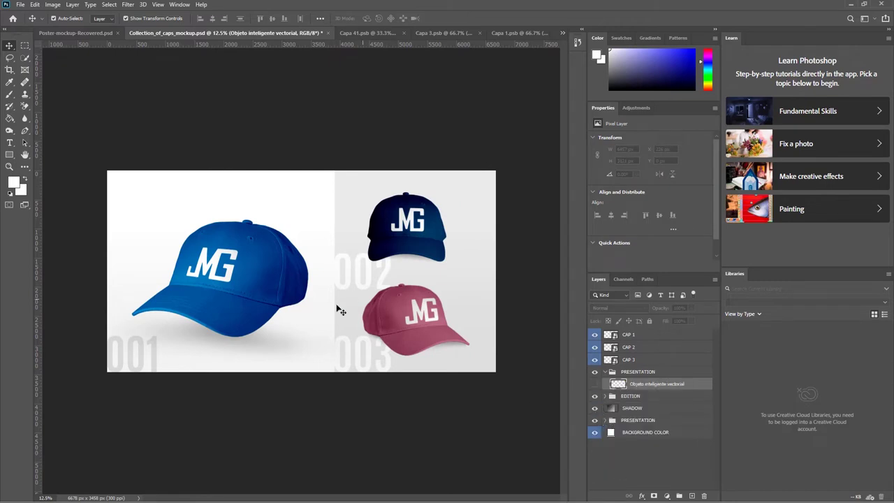
{"action": "left_click", "coordinate": [126, 357]}
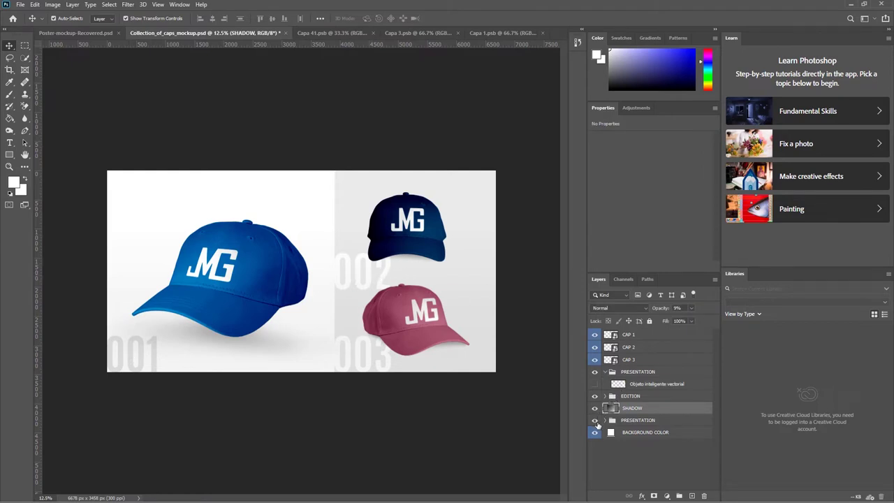
{"action": "left_click", "coordinate": [595, 421]}
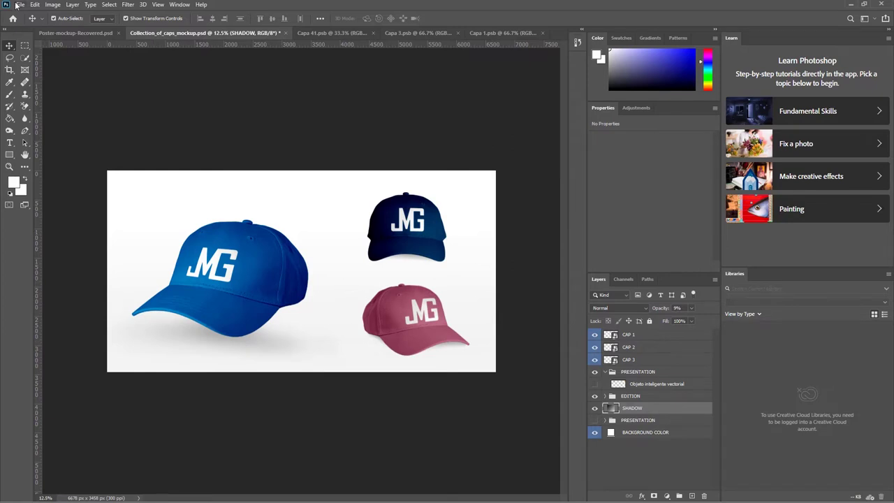
Save the caps mockup to this computer as JPEG 'Cape Mockup' at maximum quality 12.
{"action": "left_click", "coordinate": [19, 5]}
{"action": "left_click", "coordinate": [45, 116]}
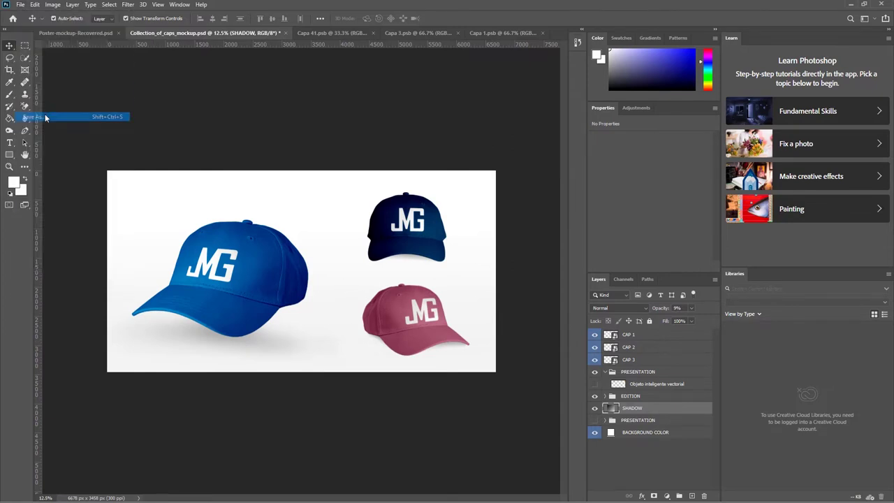
{"action": "left_click", "coordinate": [364, 260]}
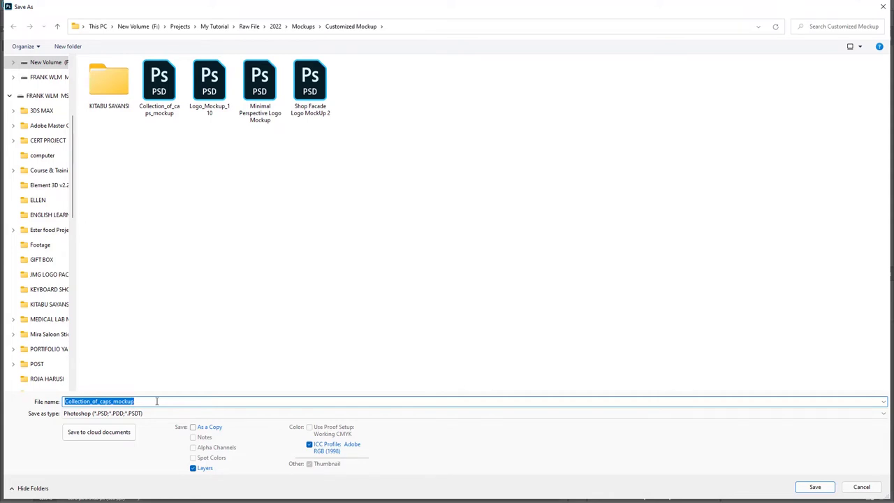
{"action": "type", "text": "Lo"}
{"action": "key", "text": "BackSpace"}
{"action": "key", "text": "BackSpace"}
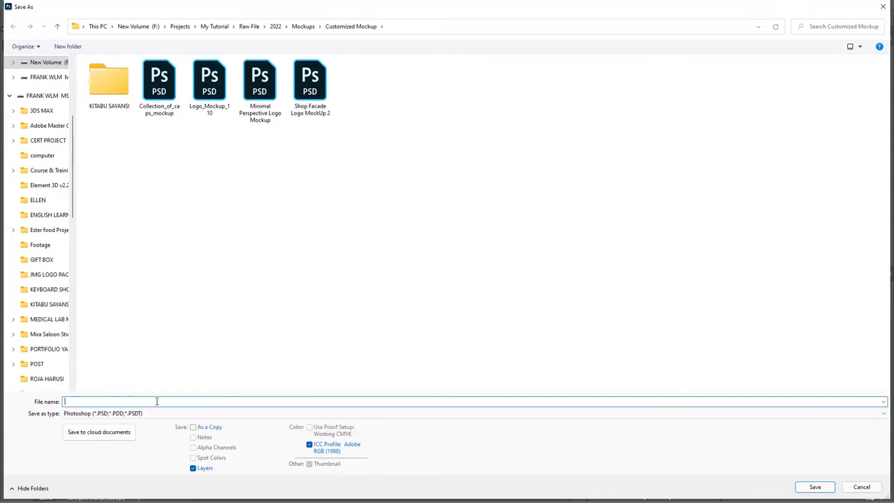
{"action": "type", "text": "Ca"}
{"action": "type", "text": "pe Mockup"}
{"action": "left_click", "coordinate": [143, 414]}
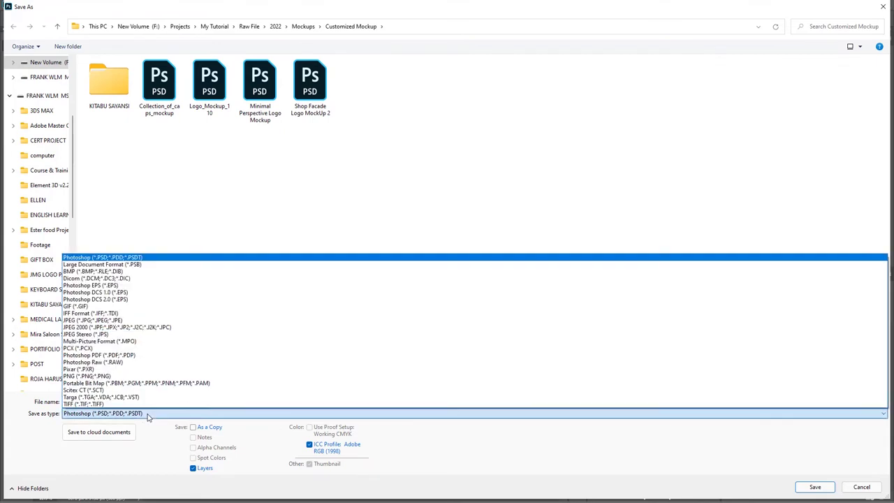
{"action": "left_click", "coordinate": [130, 321]}
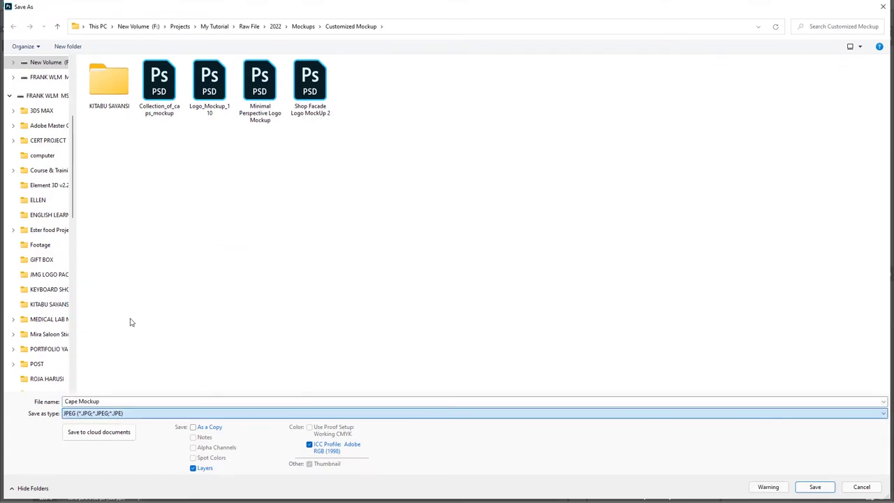
{"action": "left_click", "coordinate": [817, 489]}
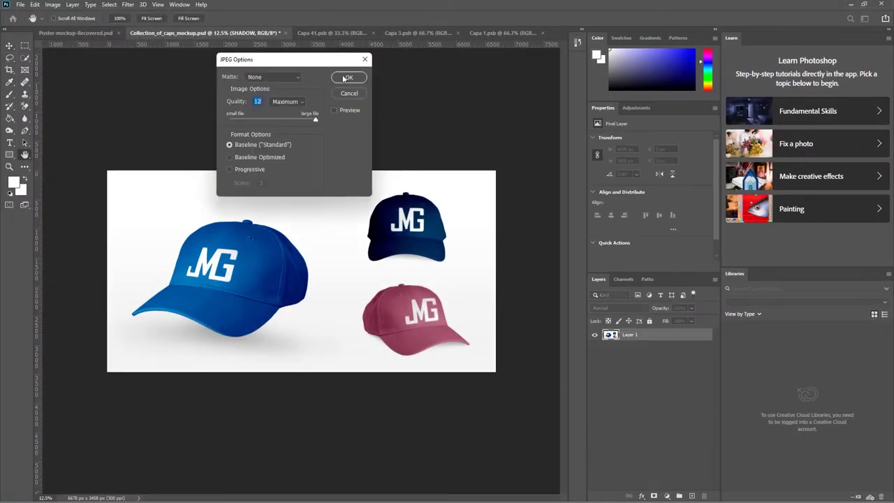
{"action": "key", "text": "Return"}
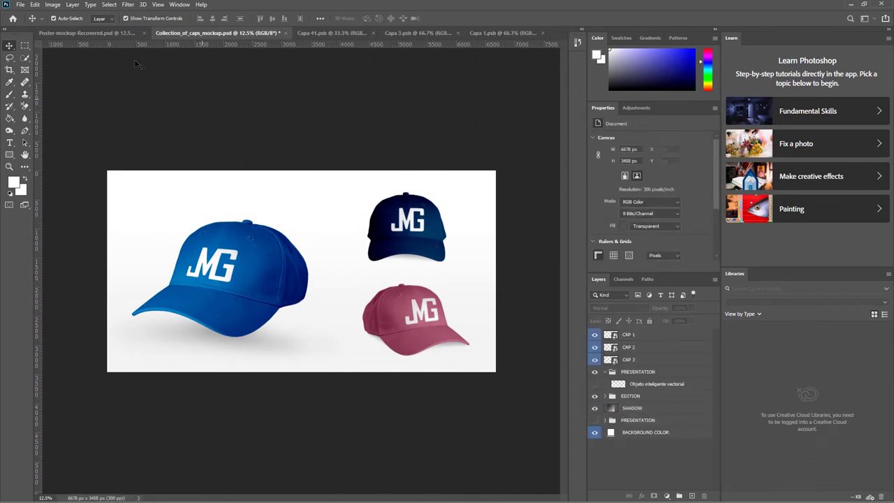
Extract the A5 hardcover mockup archive into the current folder with WinRAR.
{"action": "left_click", "coordinate": [20, 5]}
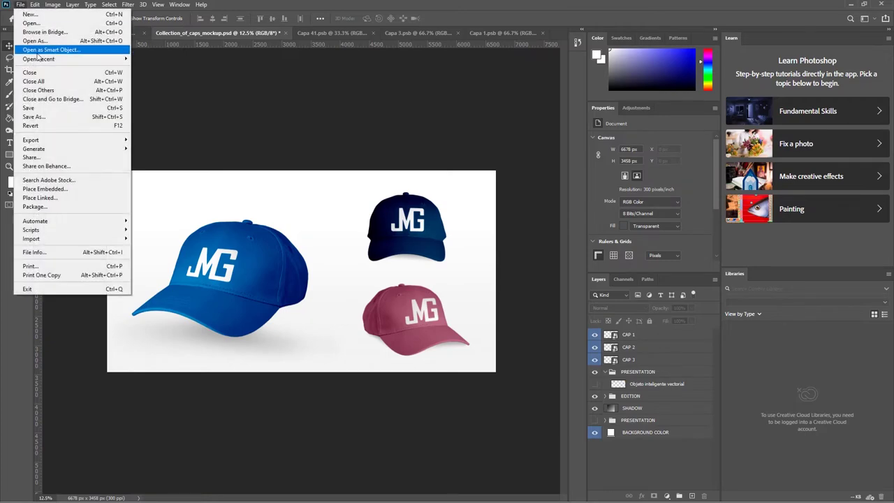
{"action": "left_click", "coordinate": [39, 25]}
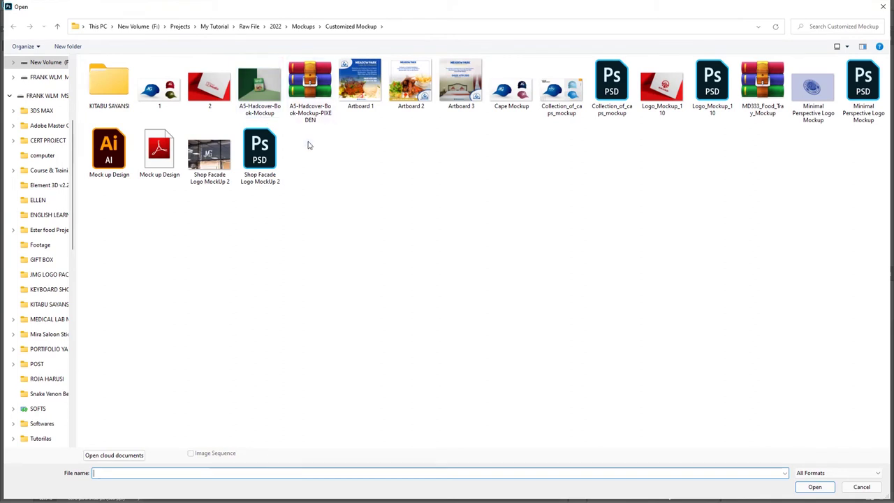
{"action": "right_click", "coordinate": [326, 84]}
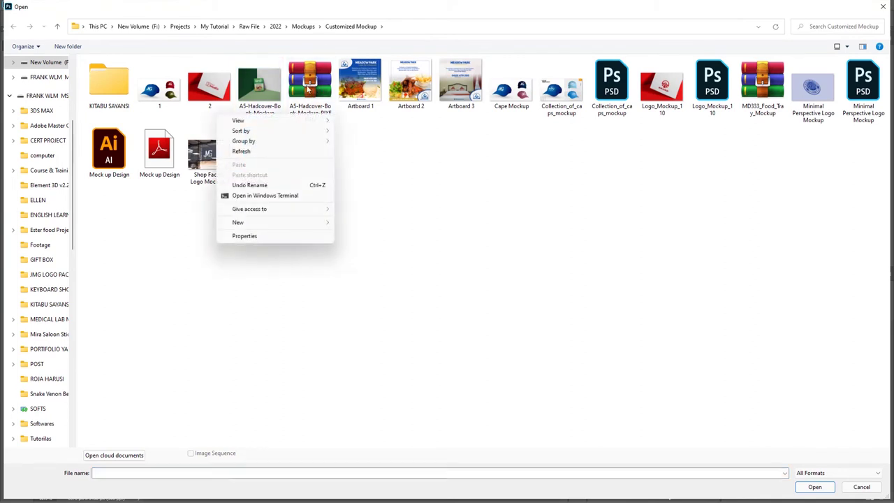
{"action": "left_click", "coordinate": [311, 108]}
{"action": "left_click_drag", "start_coordinate": [312, 108], "coordinate": [319, 146]}
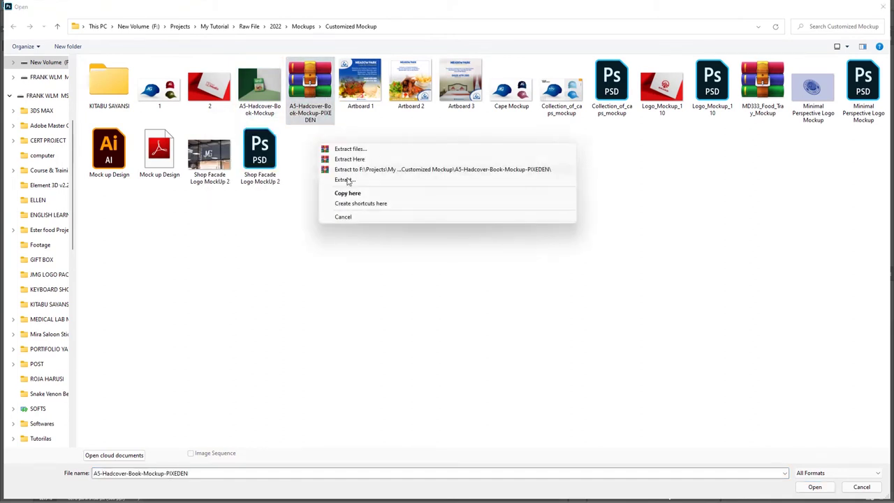
{"action": "left_click", "coordinate": [394, 261]}
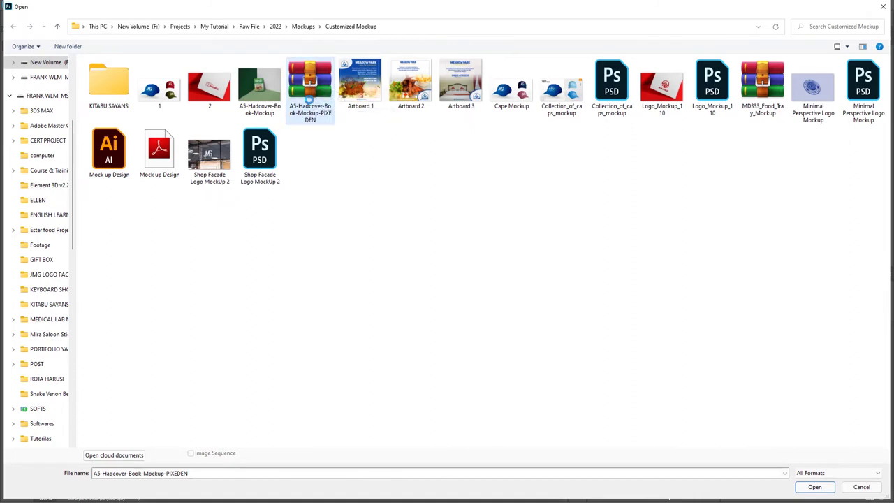
{"action": "double_click", "coordinate": [309, 100]}
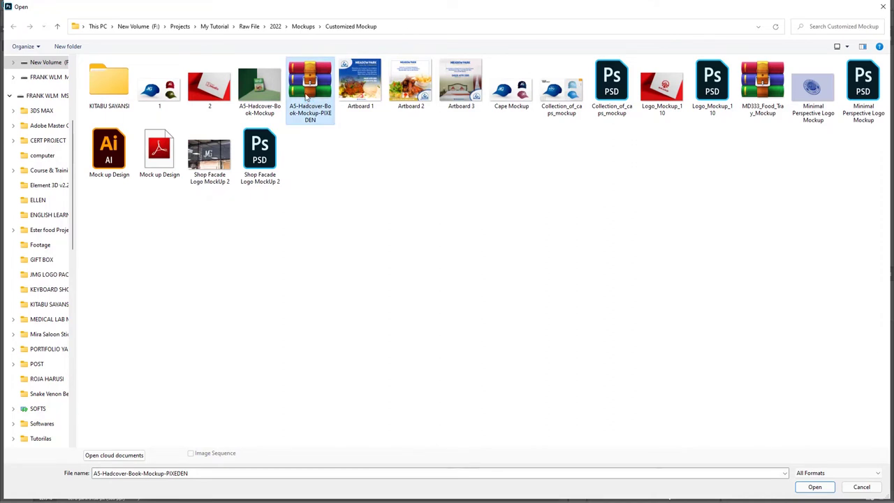
{"action": "right_click", "coordinate": [305, 97]}
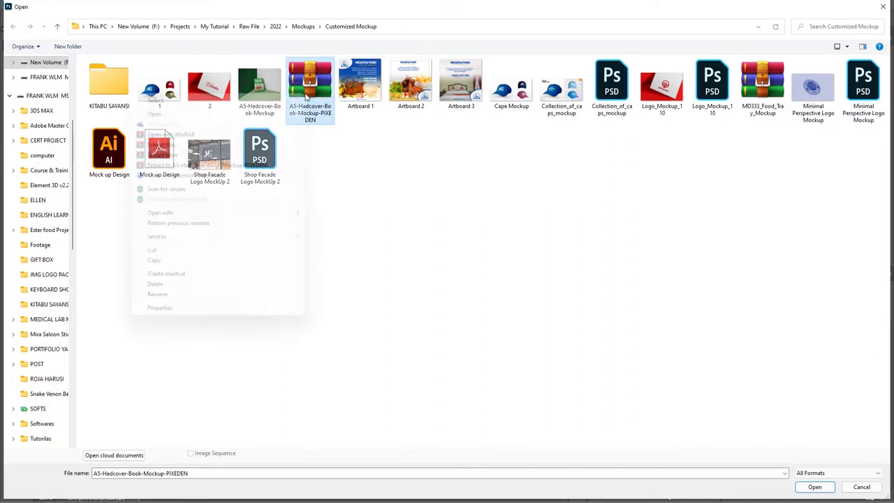
{"action": "left_click", "coordinate": [184, 155]}
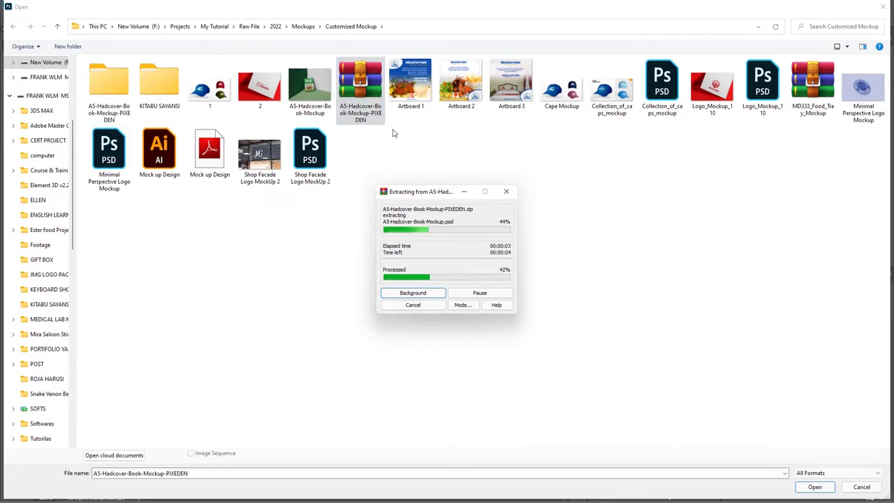
Open A5-Hadcover-Book-Mockup.psd from the extracted A5-Hadcover-Book-Mockup-PIXEDEN folder.
{"action": "left_click", "coordinate": [111, 92]}
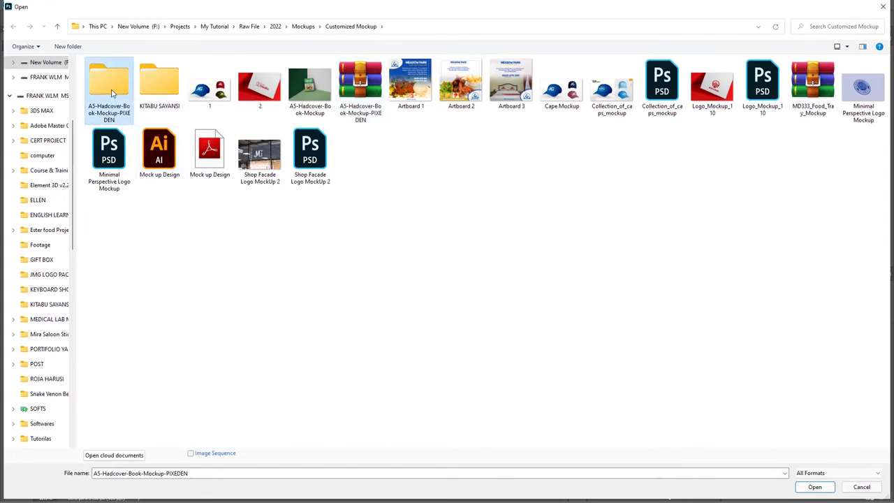
{"action": "double_click", "coordinate": [111, 93]}
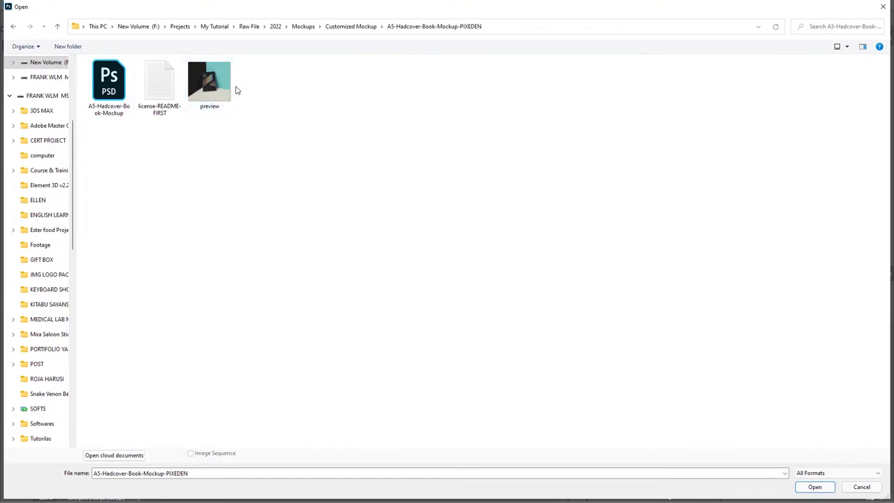
{"action": "left_click", "coordinate": [104, 93]}
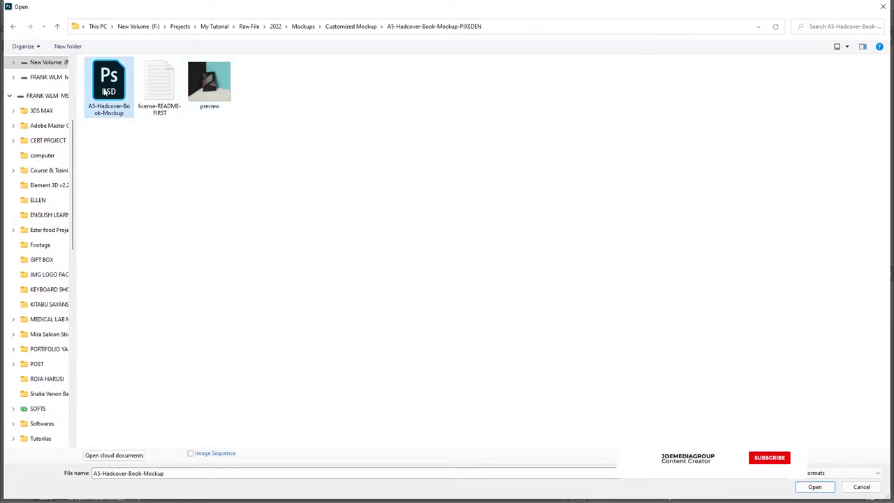
{"action": "left_click", "coordinate": [814, 487]}
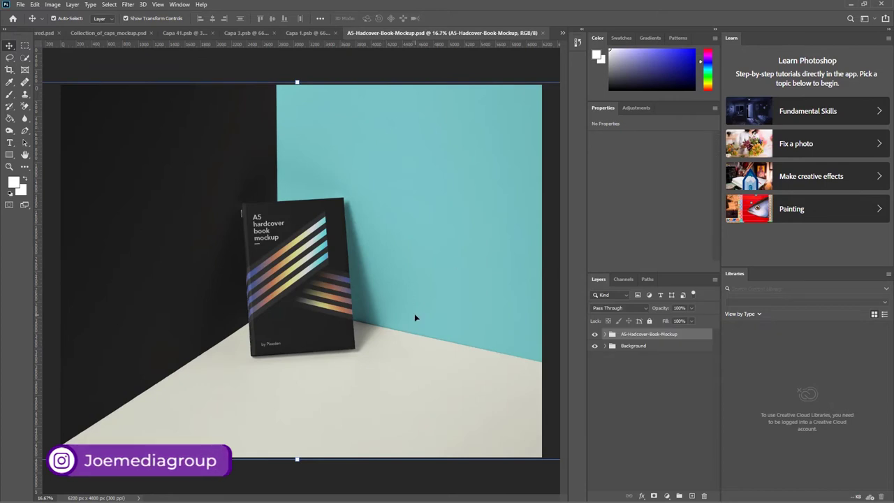
Zoom out and expand the A5-Hadcover-Book-Mockup group in the Layers panel.
{"action": "key", "text": "ctrl+minus"}
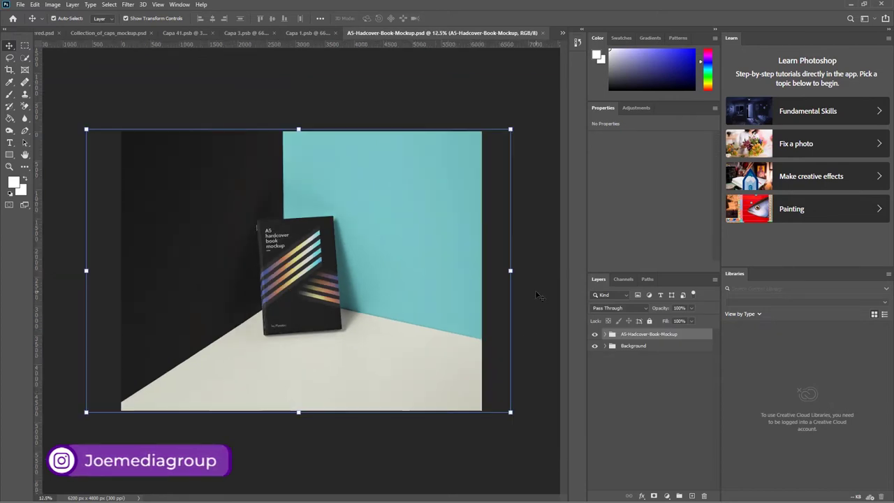
{"action": "left_click", "coordinate": [647, 390]}
{"action": "left_click", "coordinate": [649, 334]}
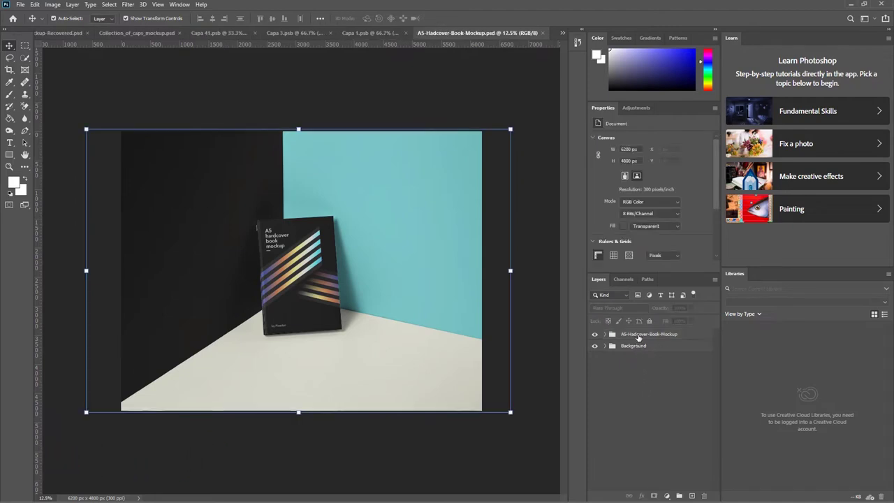
{"action": "double_click", "coordinate": [633, 346]}
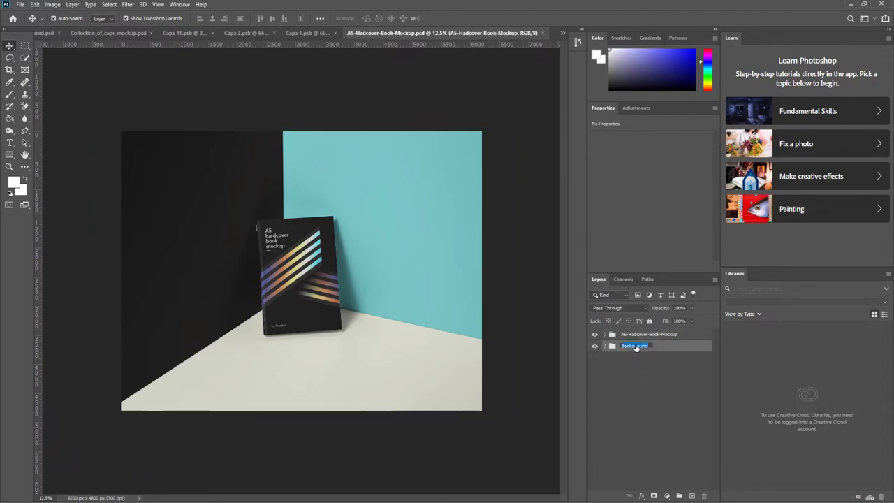
{"action": "left_click", "coordinate": [633, 338]}
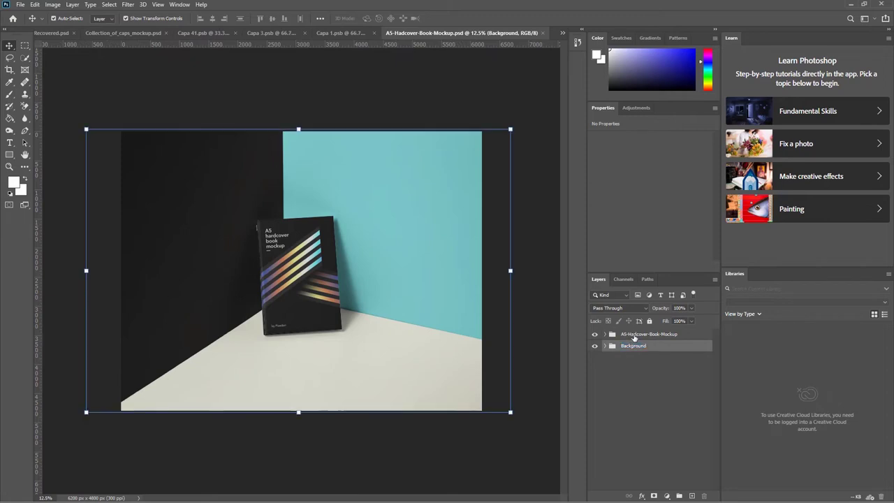
{"action": "left_click", "coordinate": [637, 339]}
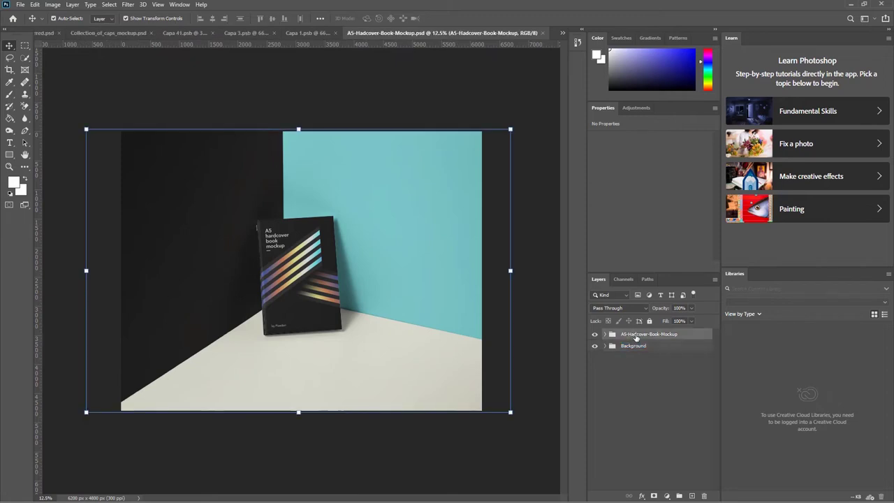
{"action": "left_click", "coordinate": [605, 336]}
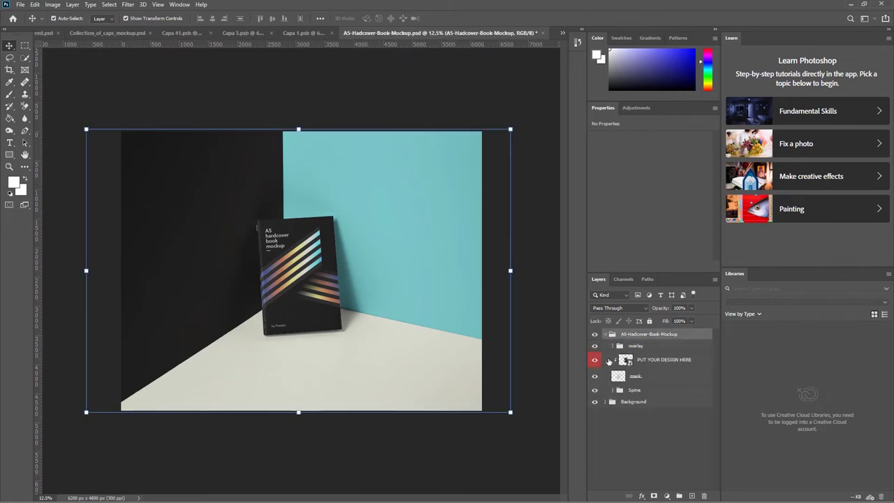
Toggle the overlay layer's visibility and select the PUT YOUR DESIGN HERE layer.
{"action": "left_click", "coordinate": [594, 346]}
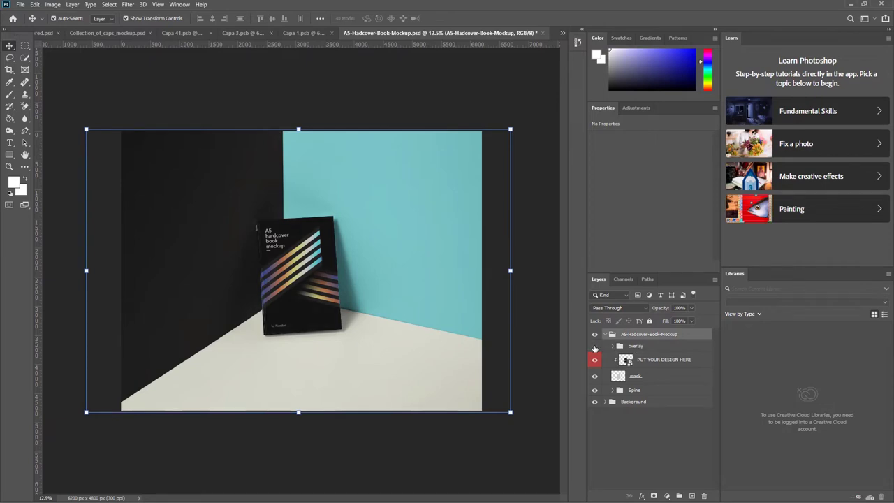
{"action": "left_click", "coordinate": [594, 347]}
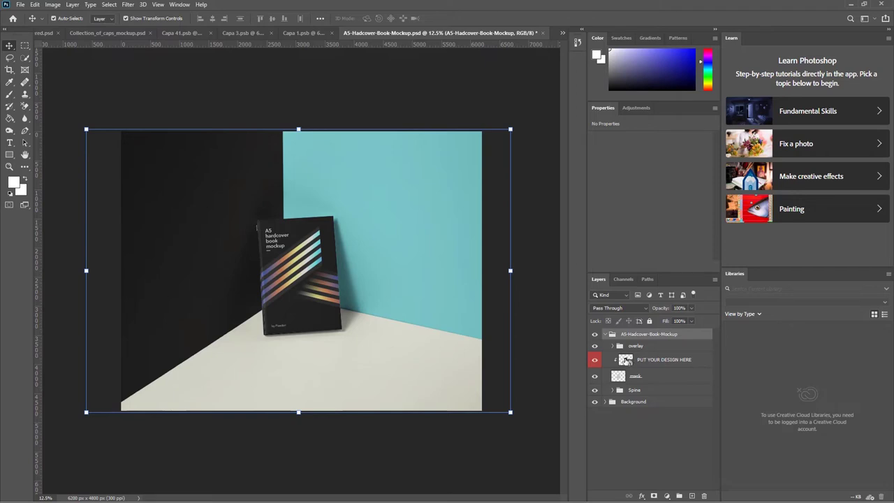
{"action": "left_click", "coordinate": [626, 360]}
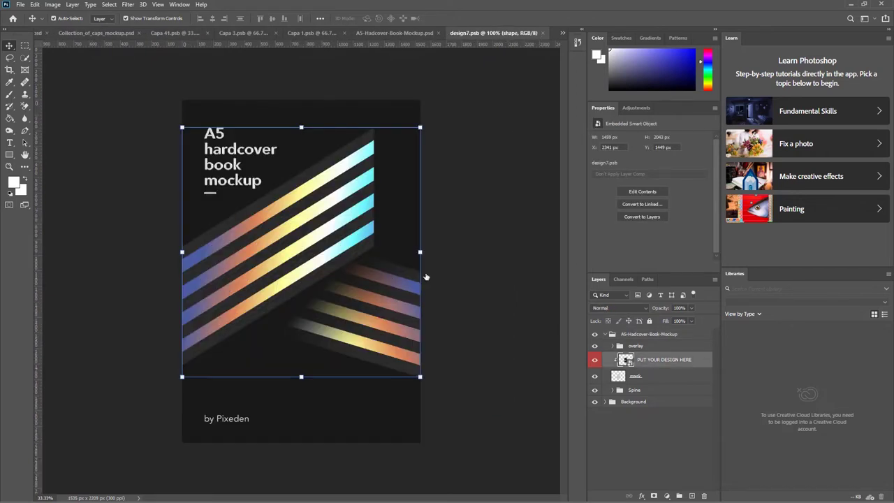
Place the FRONT cover file from the KITABU SAYANSI folder as a linked layer in design7.psb.
{"action": "left_click", "coordinate": [499, 258]}
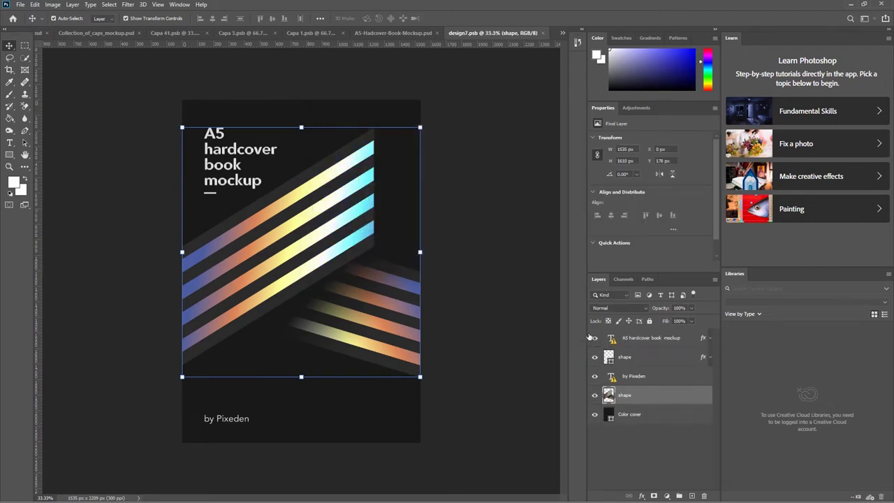
{"action": "left_click", "coordinate": [21, 5]}
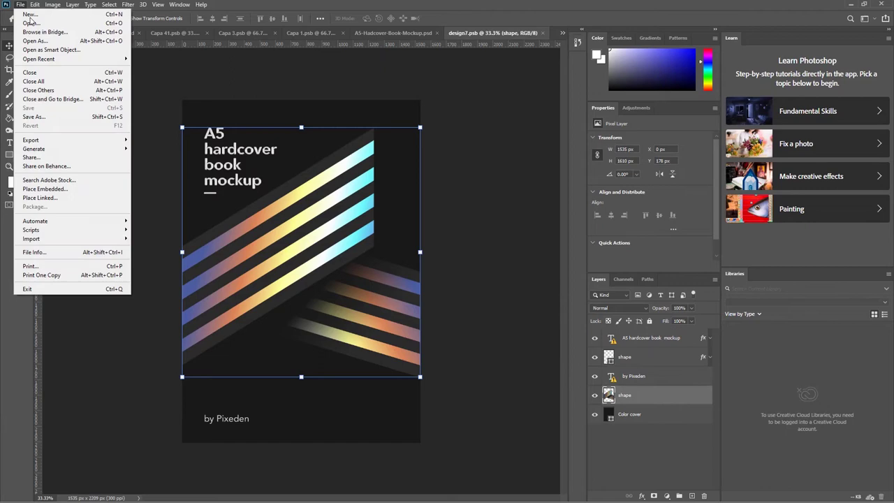
{"action": "left_click", "coordinate": [47, 199]}
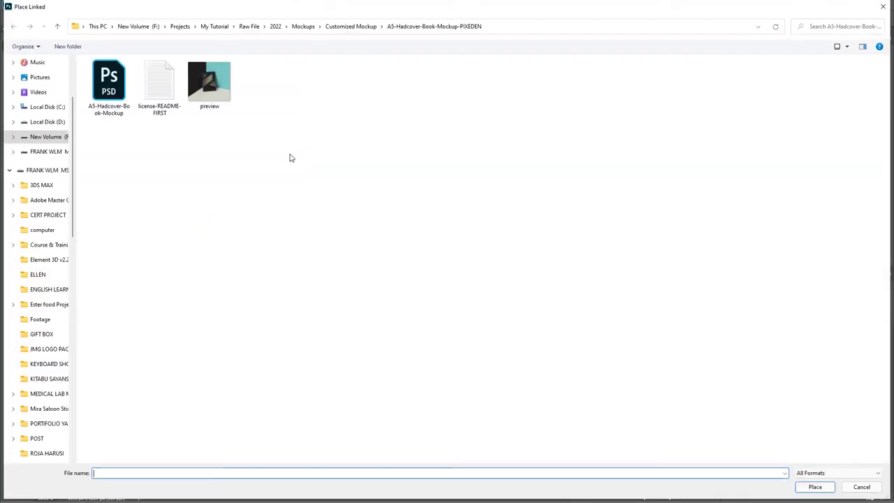
{"action": "left_click", "coordinate": [57, 26]}
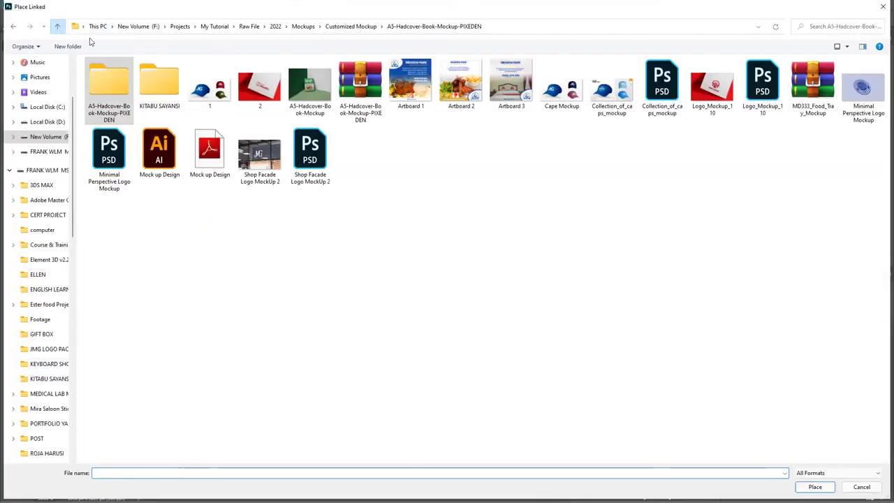
{"action": "double_click", "coordinate": [159, 90]}
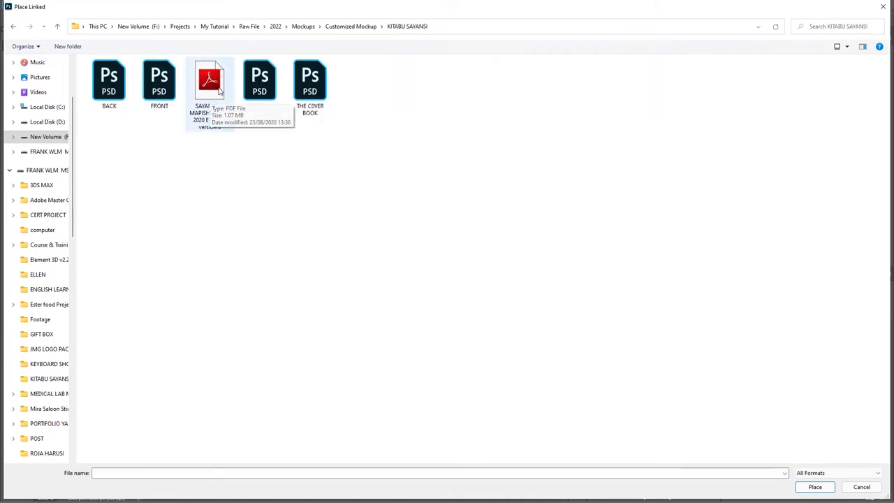
{"action": "left_click", "coordinate": [157, 82]}
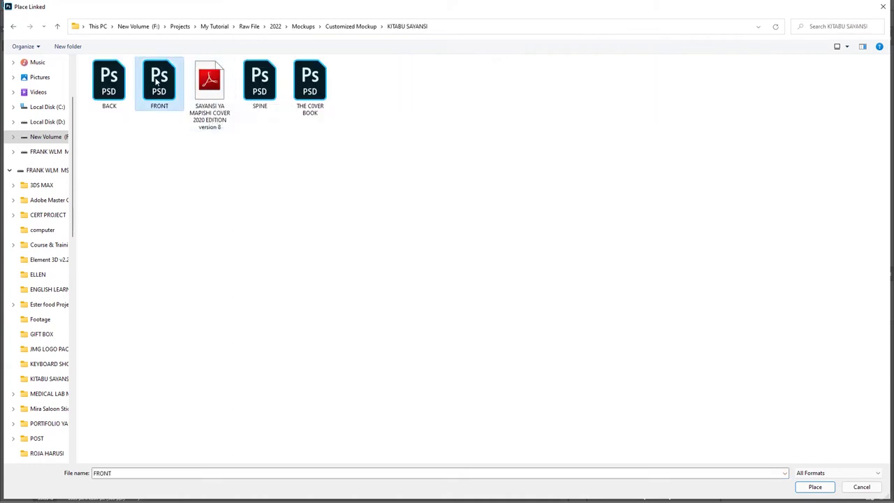
{"action": "left_click", "coordinate": [210, 84]}
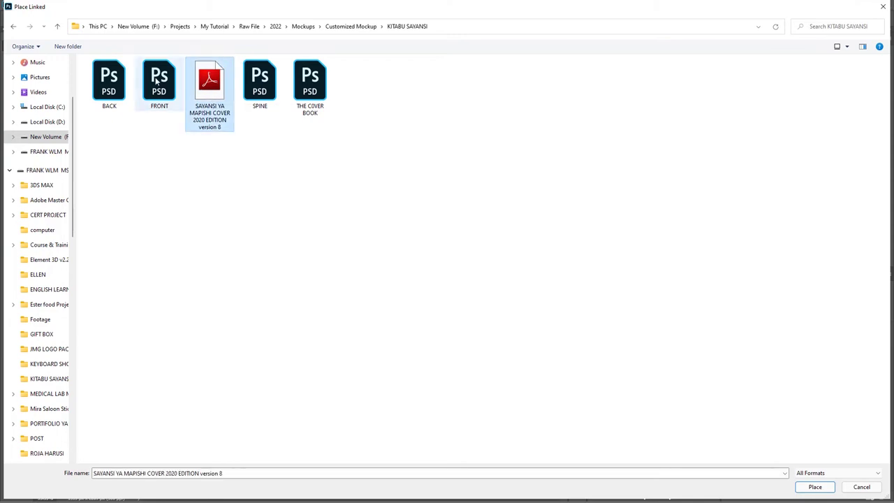
{"action": "left_click", "coordinate": [164, 92]}
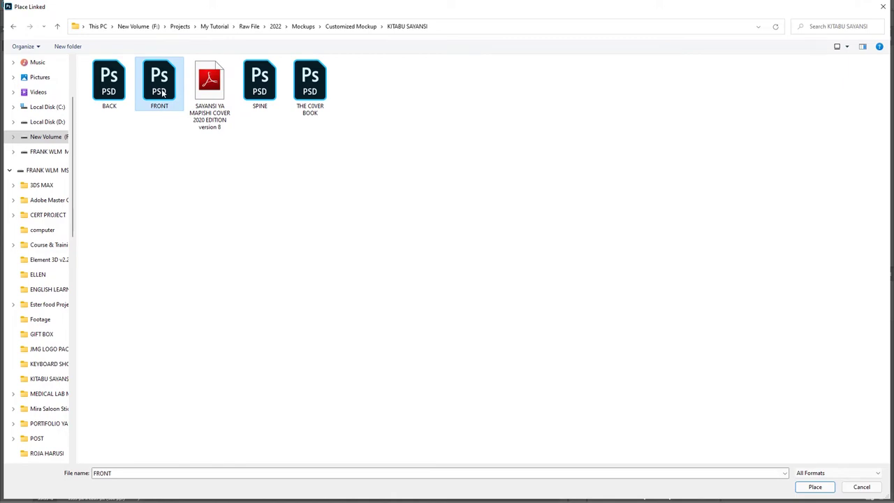
{"action": "left_click", "coordinate": [814, 487]}
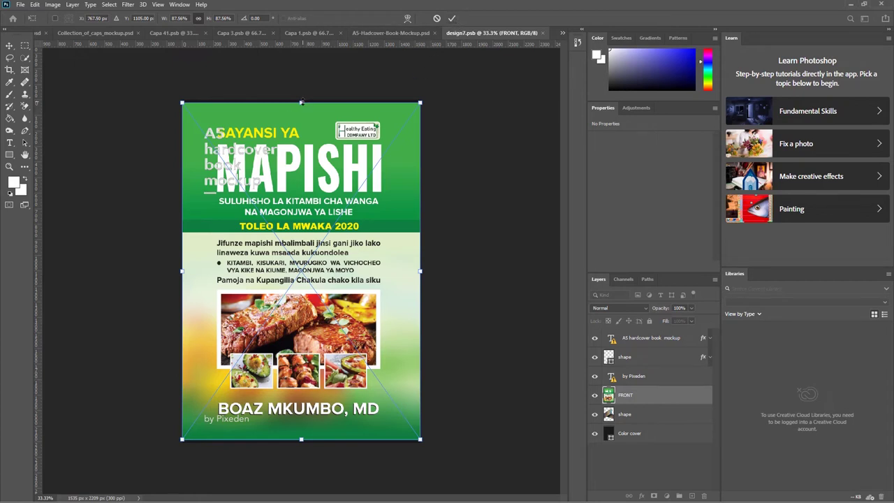
Stretch the FRONT cover slightly to fill the page and commit it.
{"action": "left_click_drag", "start_coordinate": [301, 103], "coordinate": [301, 100]}
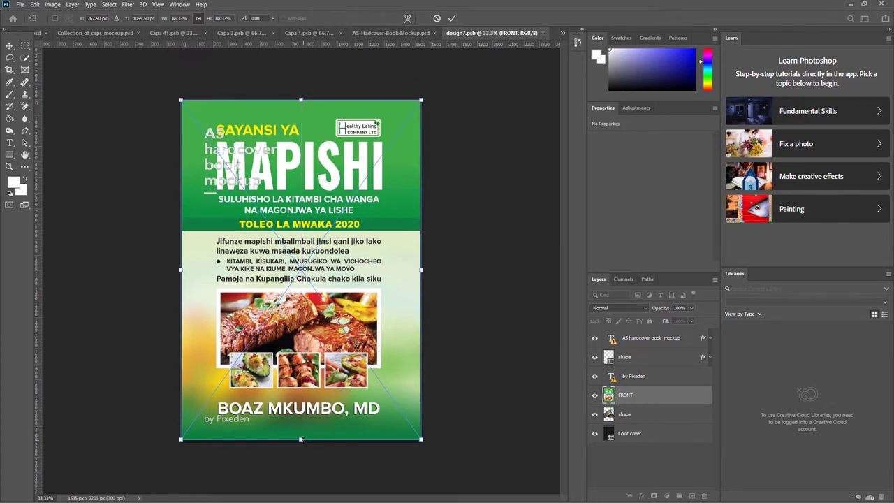
{"action": "left_click_drag", "start_coordinate": [300, 439], "coordinate": [300, 442]}
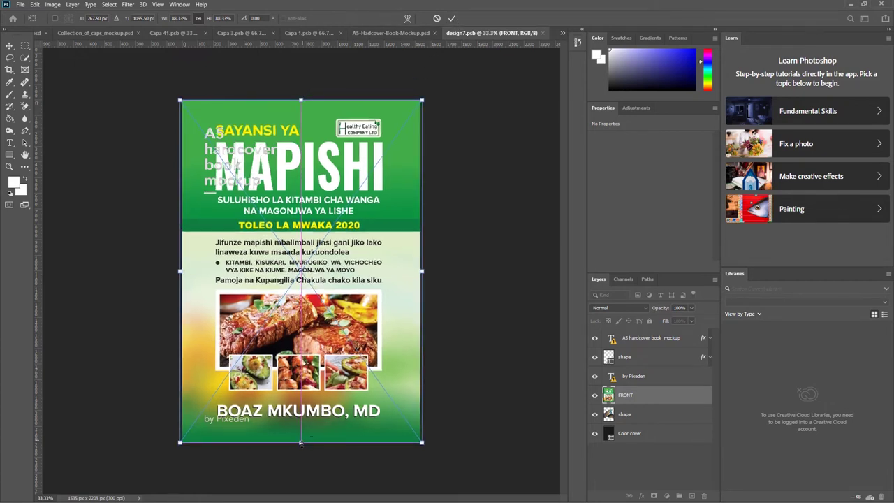
{"action": "left_click", "coordinate": [451, 18]}
{"action": "key", "text": "Return"}
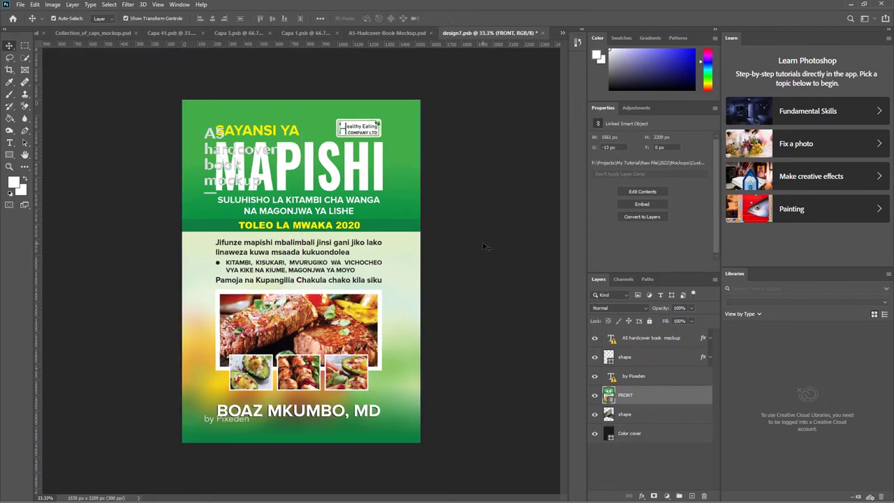
Hide the A5 hardcover book mockup text, shape and by Pixeden layers, then save design7.psb.
{"action": "left_click", "coordinate": [223, 153]}
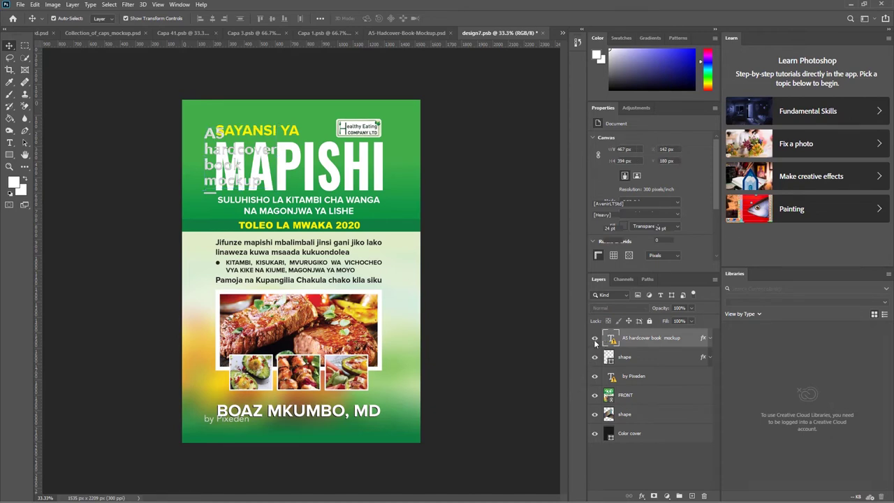
{"action": "left_click", "coordinate": [595, 337]}
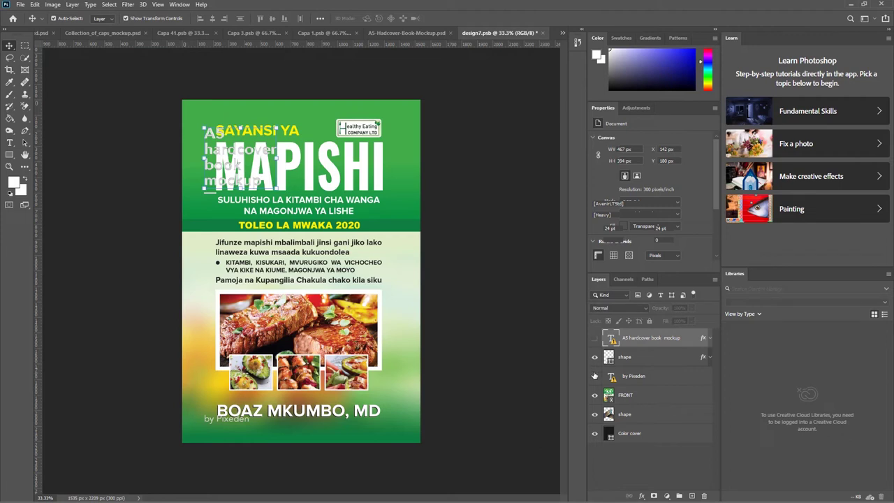
{"action": "key", "text": "ctrl+z"}
{"action": "key", "text": "ctrl+shift+z"}
{"action": "key", "text": "ctrl+shift+z"}
{"action": "key", "text": "ctrl+z"}
{"action": "key", "text": "ctrl+z"}
{"action": "key", "text": "ctrl+z"}
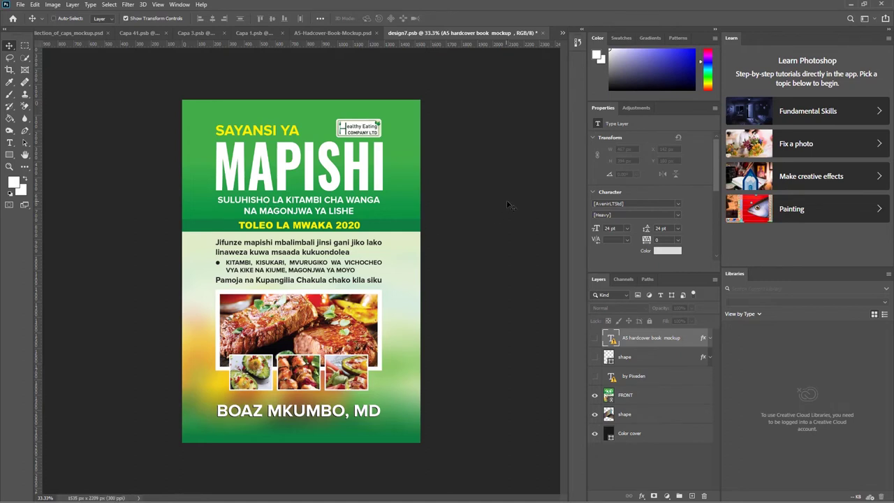
{"action": "key", "text": "ctrl+s"}
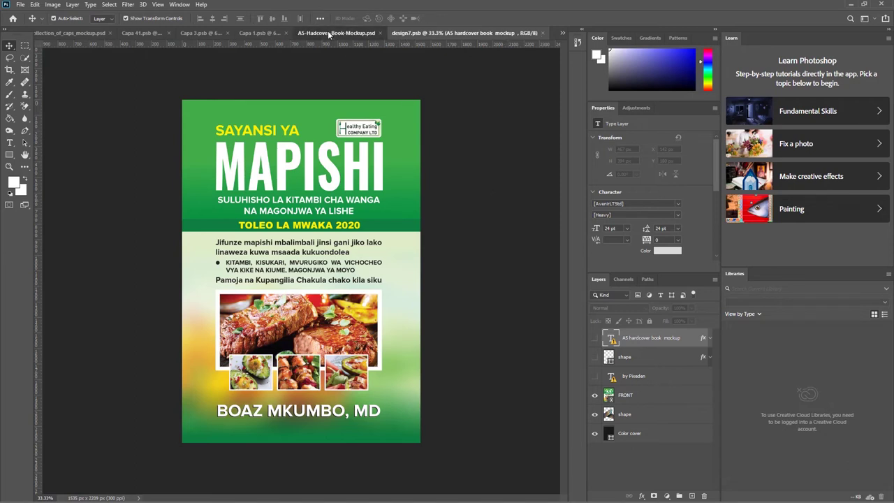
Close design7.psb, check the Mapishi cover on the book, and expand the Spine group.
{"action": "key", "text": "ctrl+w"}
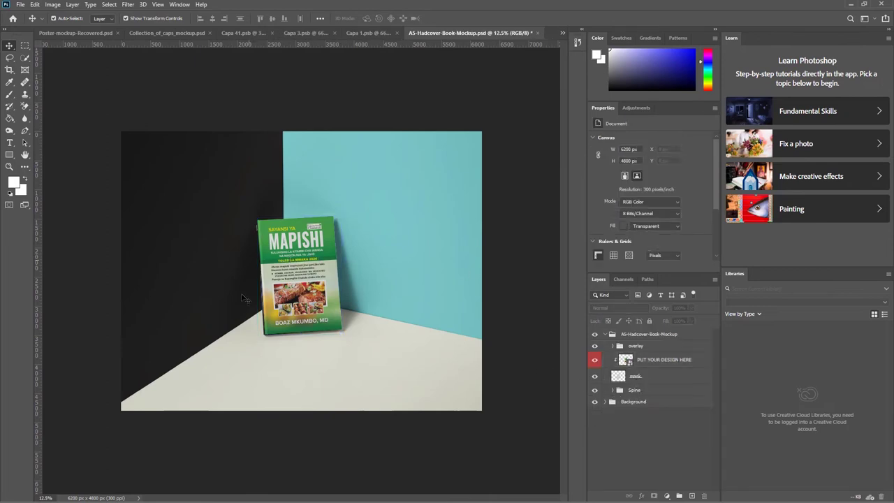
{"action": "key", "text": "ctrl+plus"}
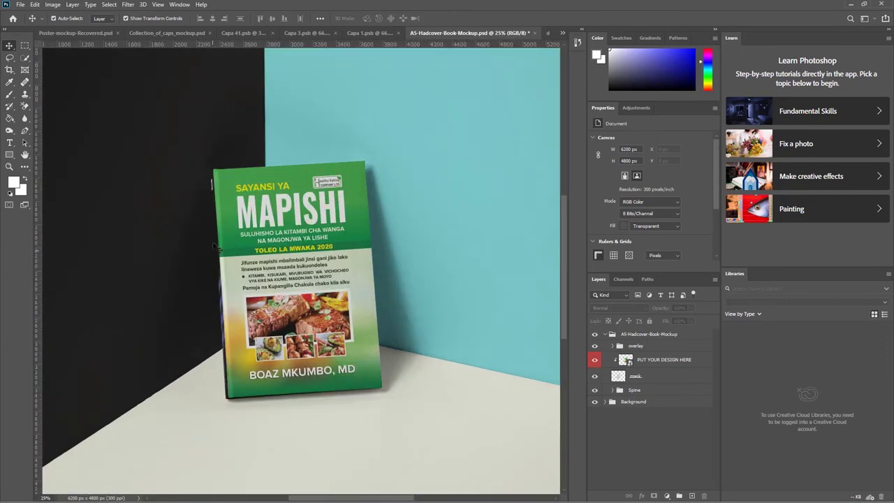
{"action": "key", "text": "ctrl+minus"}
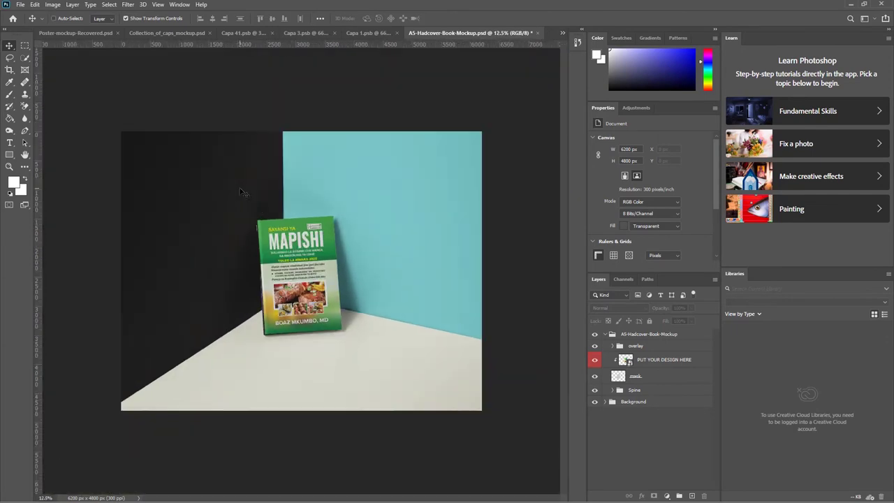
{"action": "left_click", "coordinate": [613, 391]}
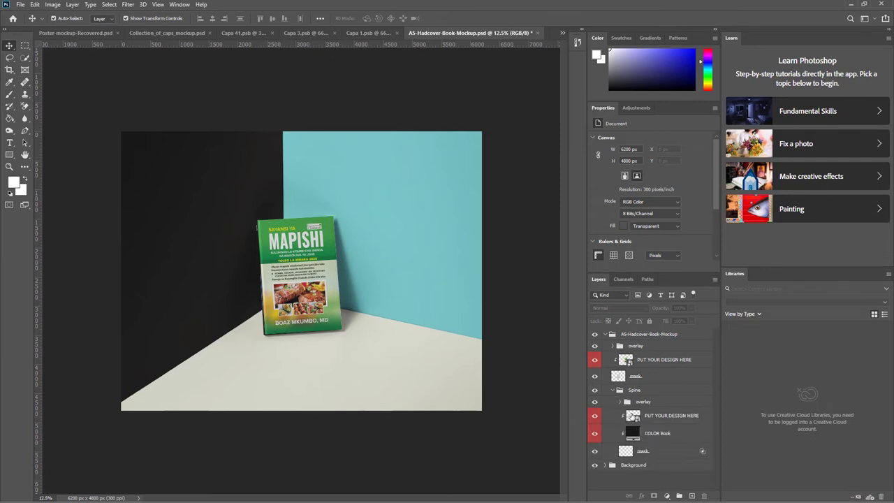
Open the spine's PUT YOUR DESIGN HERE smart object and place SPINE.psd as a linked layer.
{"action": "double_click", "coordinate": [632, 415]}
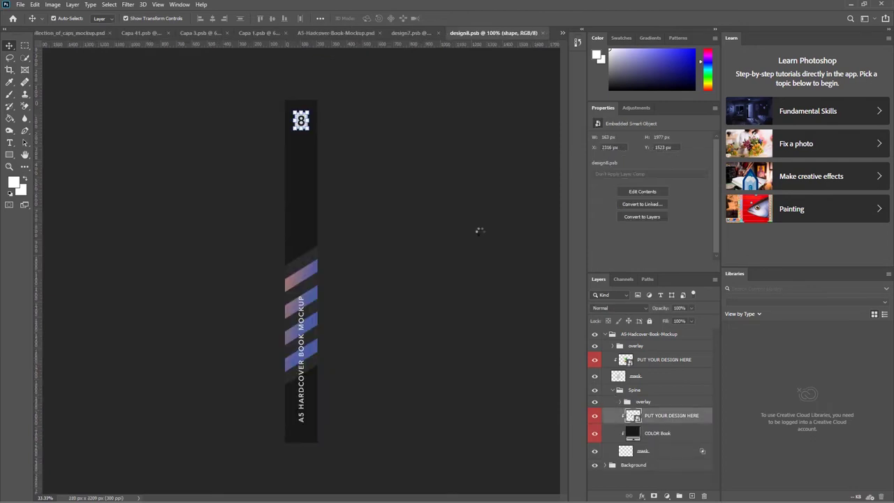
{"action": "left_click", "coordinate": [492, 258]}
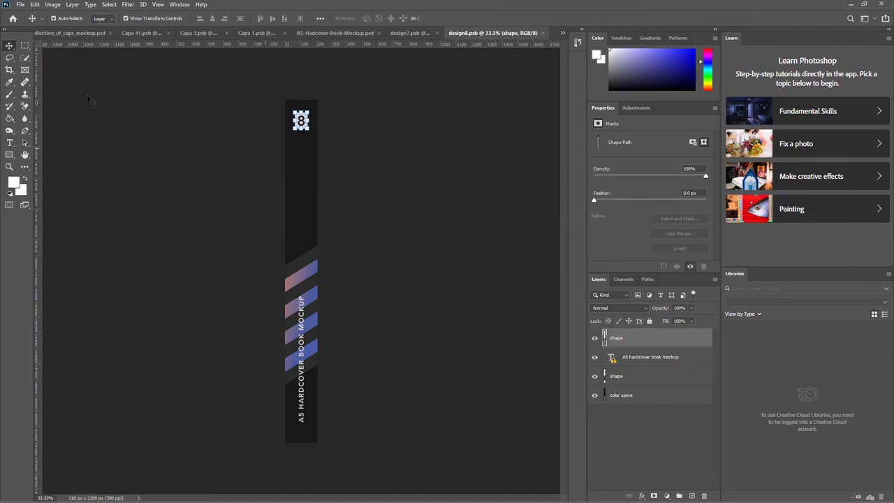
{"action": "left_click", "coordinate": [20, 5]}
{"action": "left_click", "coordinate": [92, 205]}
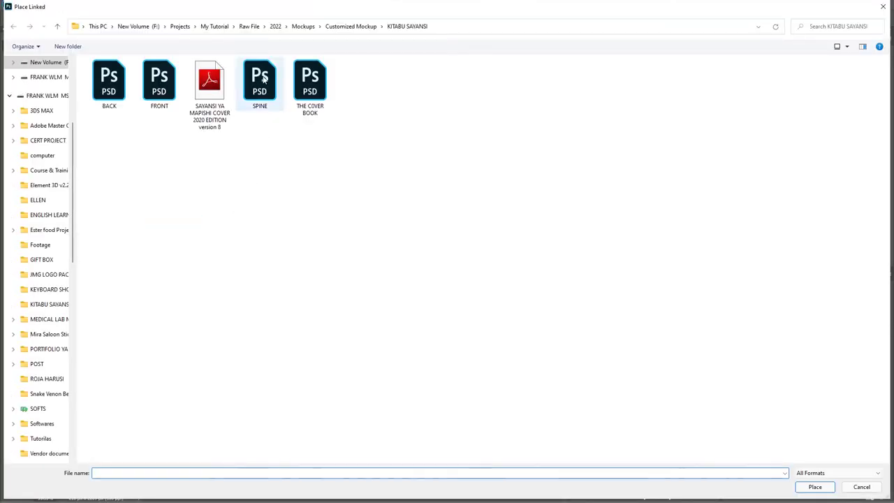
{"action": "left_click", "coordinate": [262, 79]}
{"action": "left_click", "coordinate": [805, 487]}
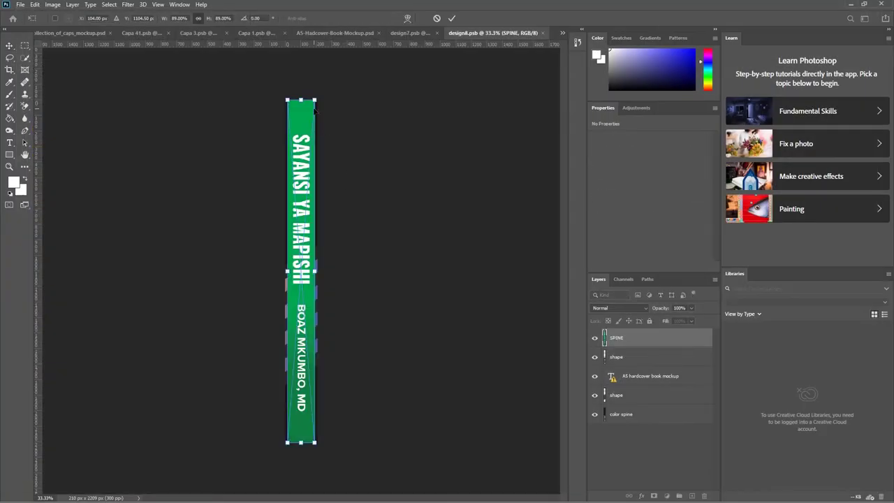
Resize the SPINE artwork to about 97.5% to fit the spine height, nudge it left, and commit.
{"action": "left_click_drag", "start_coordinate": [300, 441], "coordinate": [300, 448]}
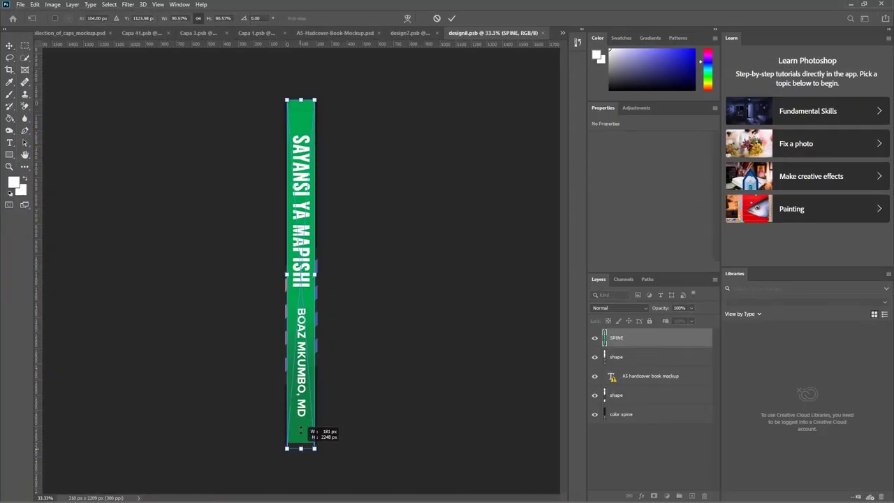
{"action": "left_click_drag", "start_coordinate": [300, 99], "coordinate": [300, 92]}
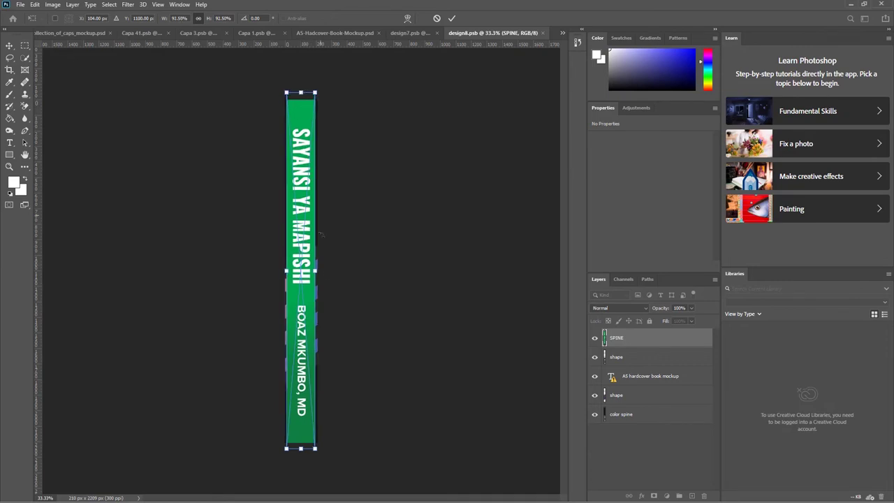
{"action": "left_click_drag", "start_coordinate": [285, 270], "coordinate": [285, 269]}
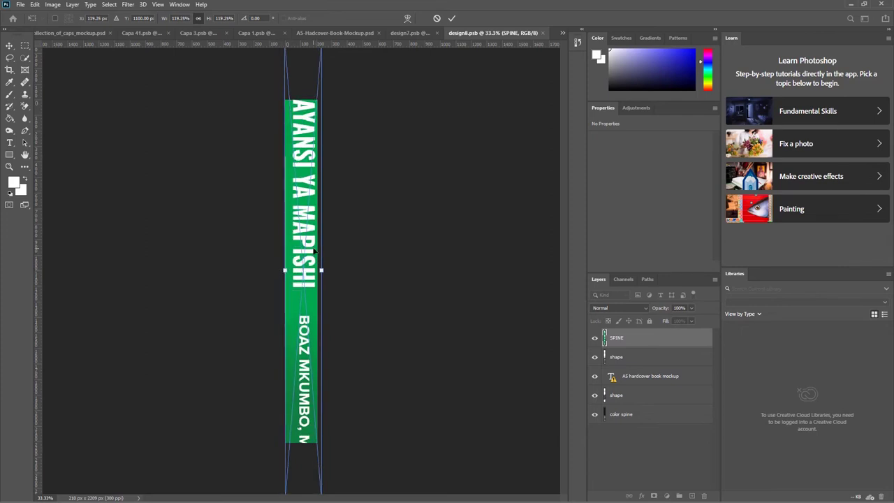
{"action": "key", "text": "ctrl+minus"}
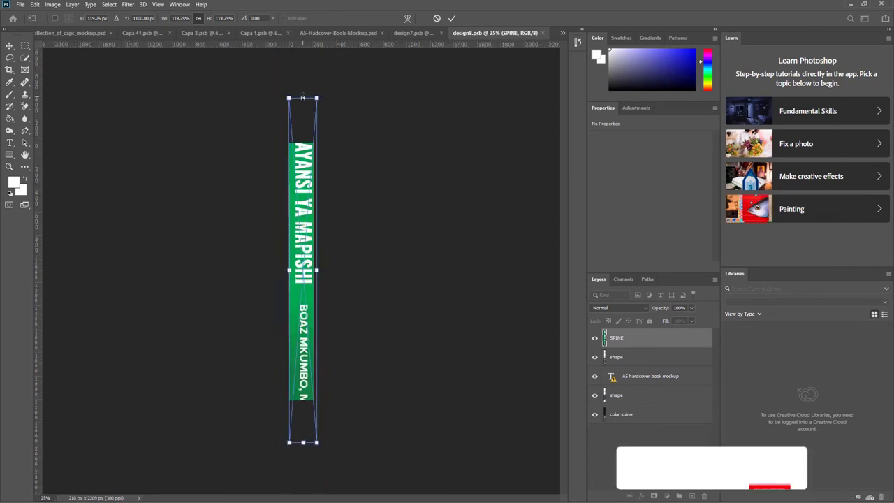
{"action": "left_click_drag", "start_coordinate": [302, 97], "coordinate": [293, 129]}
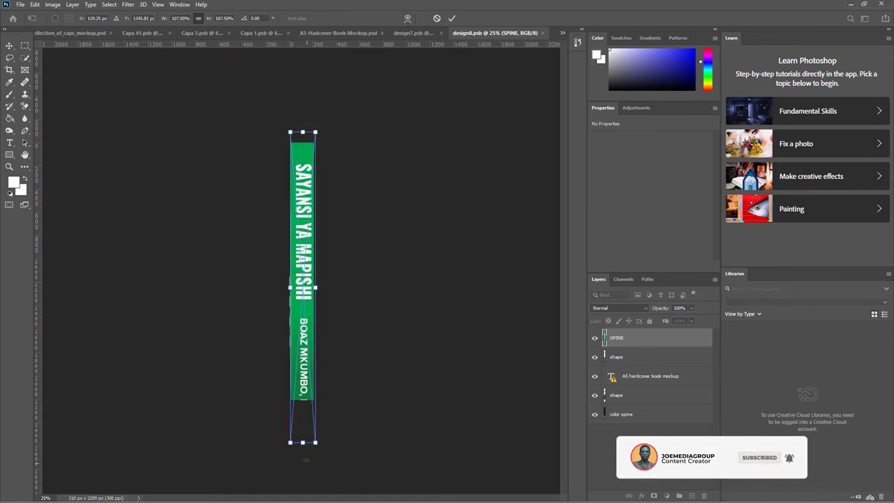
{"action": "left_click_drag", "start_coordinate": [302, 441], "coordinate": [302, 413]}
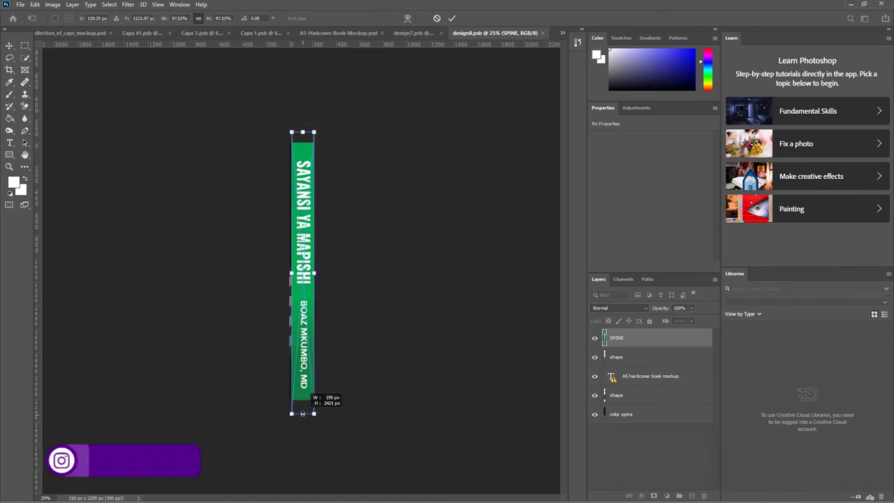
{"action": "key", "text": "Left"}
{"action": "key", "text": "Left"}
{"action": "key", "text": "Left"}
{"action": "key", "text": "Left"}
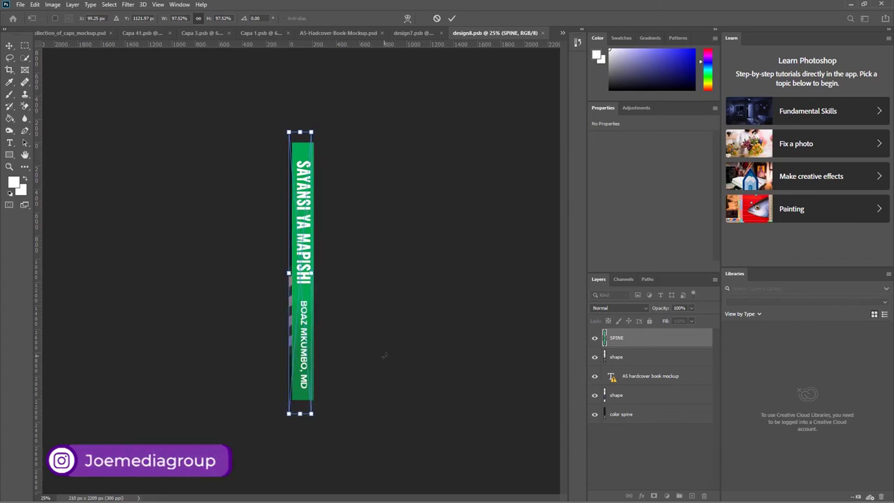
{"action": "key", "text": "Left"}
{"action": "left_click", "coordinate": [451, 19]}
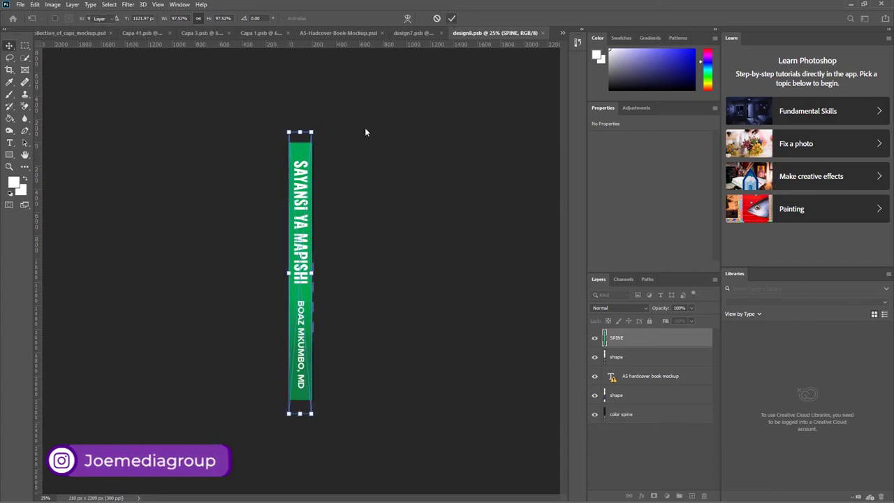
Undo the spine artwork and place the Mapishi cover PDF's first page as a linked file.
{"action": "key", "text": "ctrl+z"}
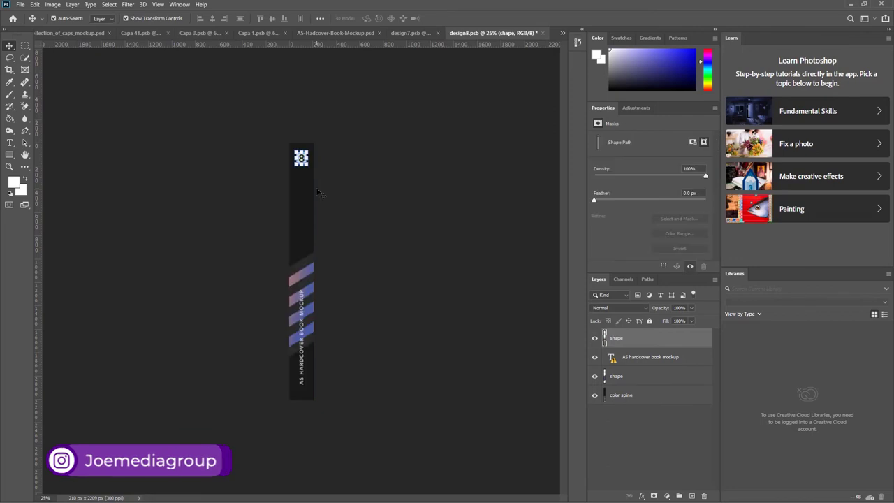
{"action": "left_click", "coordinate": [21, 4]}
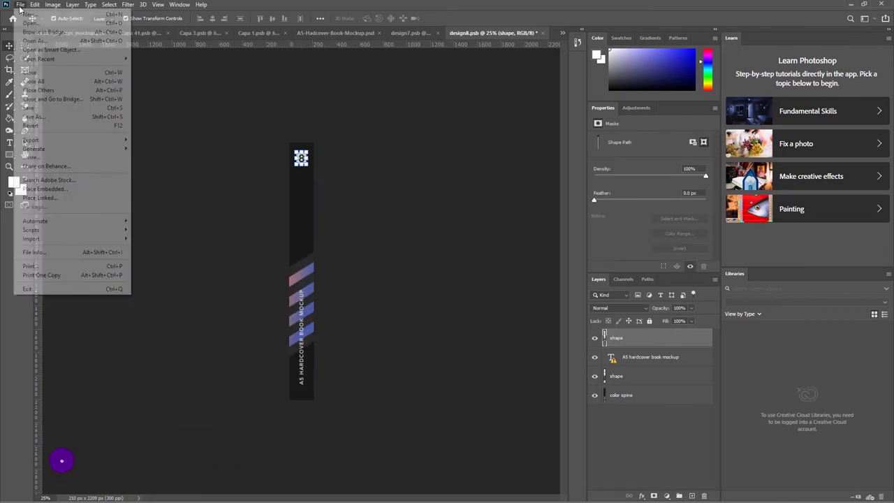
{"action": "left_click", "coordinate": [60, 196]}
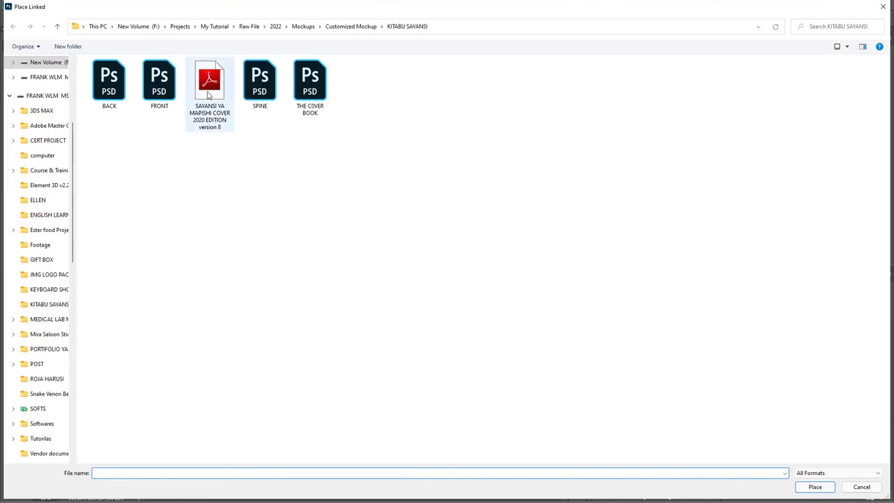
{"action": "double_click", "coordinate": [208, 93]}
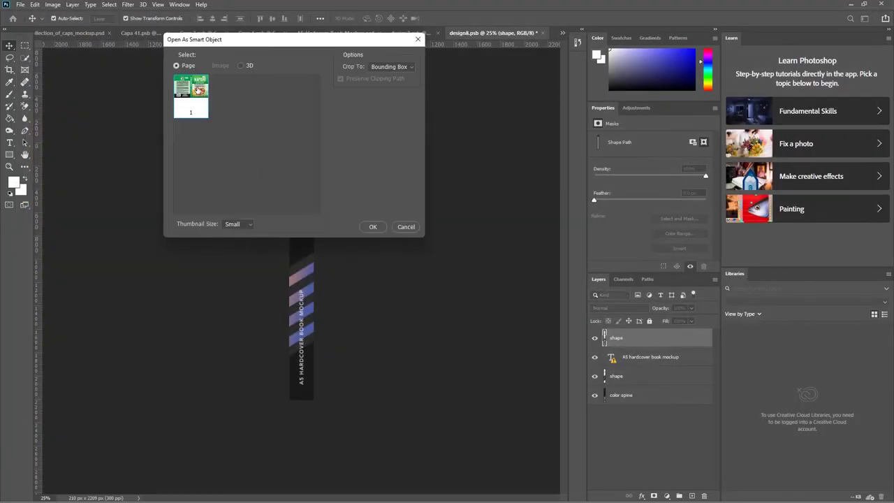
{"action": "double_click", "coordinate": [199, 93]}
Enlarge and align the placed cover behind the spine strip, commit it, and save design8.psb.
{"action": "left_click_drag", "start_coordinate": [314, 263], "coordinate": [509, 133]}
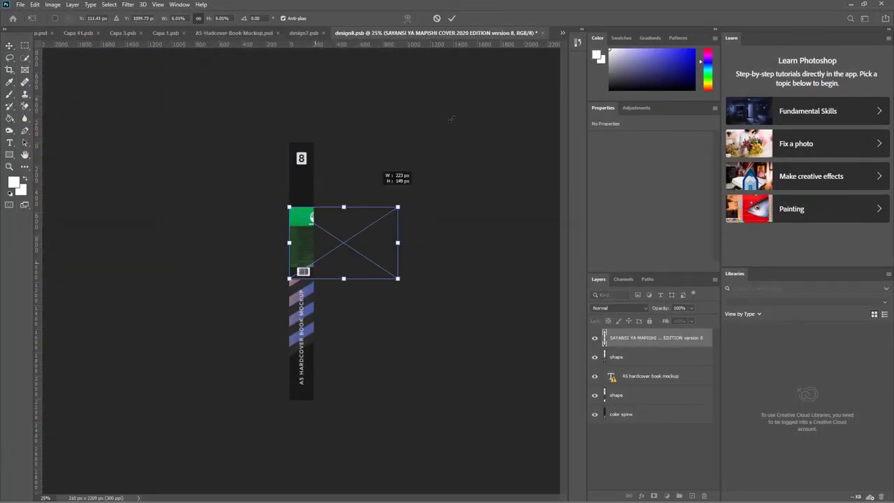
{"action": "left_click_drag", "start_coordinate": [311, 222], "coordinate": [240, 288]}
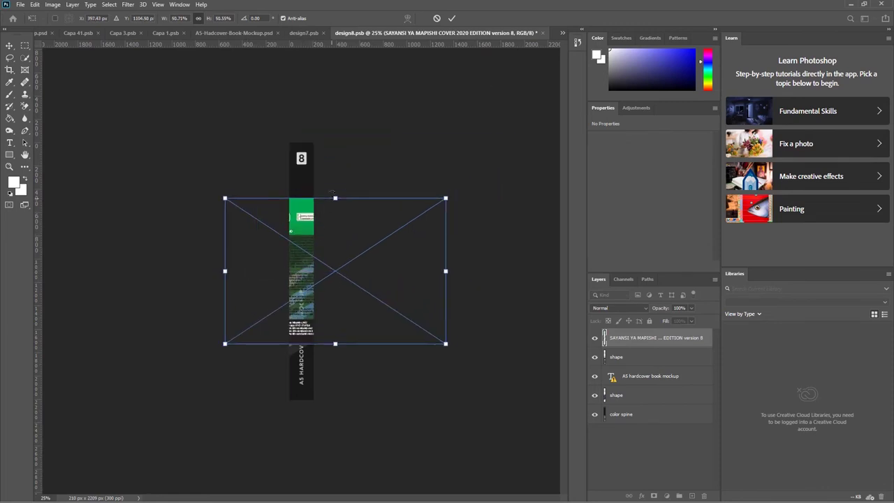
{"action": "left_click_drag", "start_coordinate": [335, 199], "coordinate": [335, 90]}
{"action": "mouse_move", "coordinate": [301, 197]}
{"action": "left_mouse_down"}
{"action": "mouse_move", "coordinate": [248, 267]}
{"action": "mouse_move", "coordinate": [266, 257]}
{"action": "left_mouse_up"}
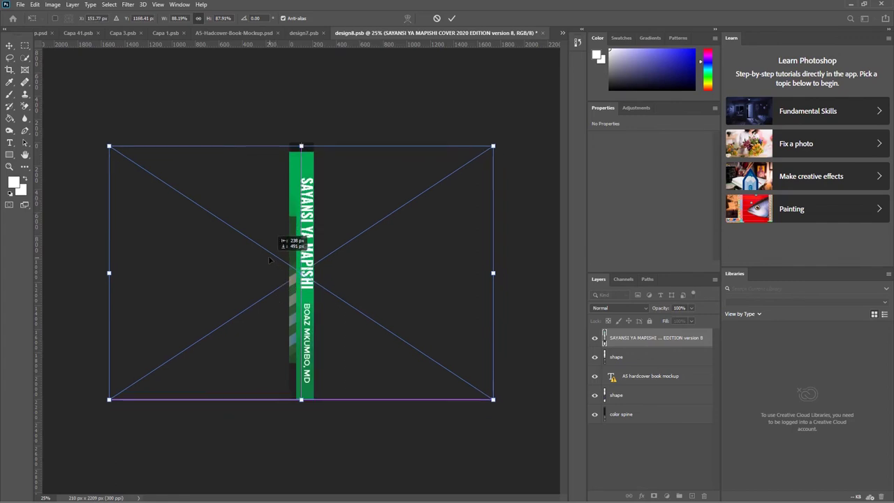
{"action": "left_click_drag", "start_coordinate": [266, 256], "coordinate": [265, 249]}
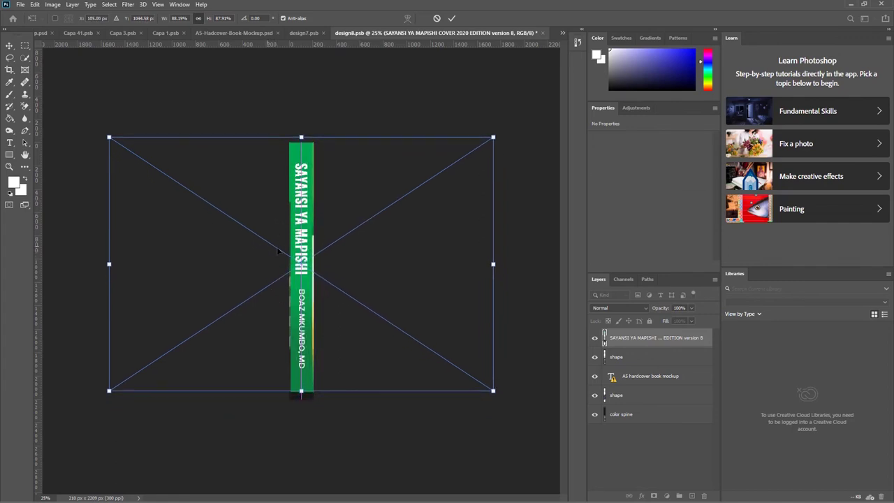
{"action": "left_click_drag", "start_coordinate": [301, 136], "coordinate": [301, 123]}
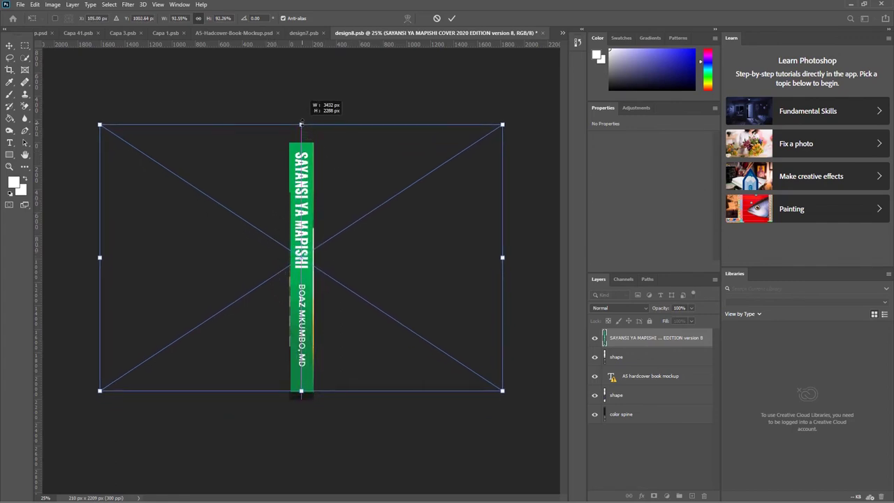
{"action": "left_click_drag", "start_coordinate": [301, 401], "coordinate": [302, 421]}
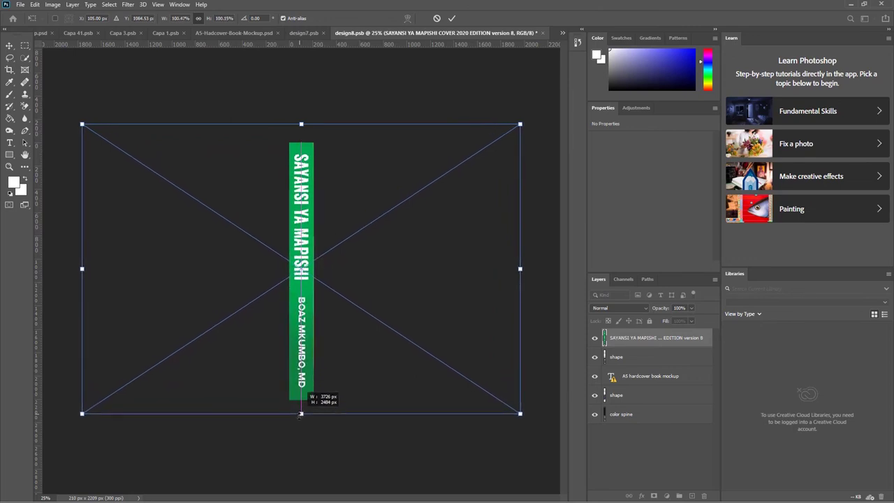
{"action": "left_click_drag", "start_coordinate": [310, 347], "coordinate": [309, 344]}
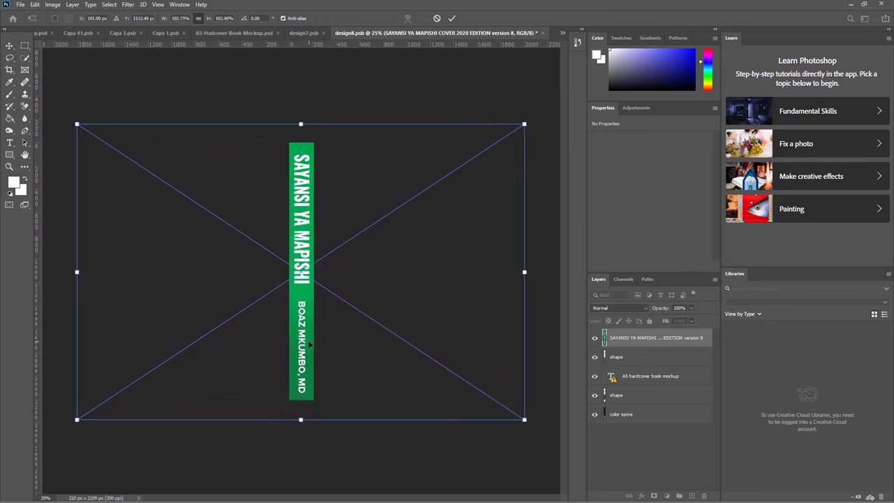
{"action": "left_click", "coordinate": [451, 18]}
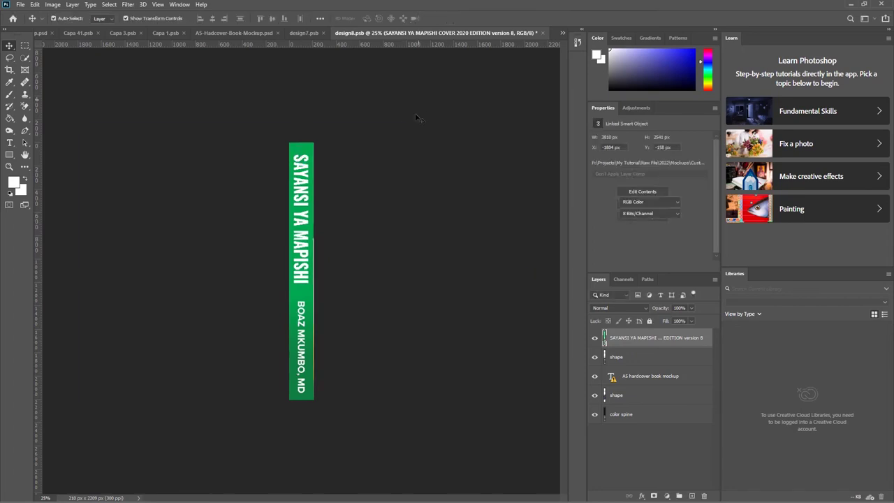
{"action": "key", "text": "ctrl+s"}
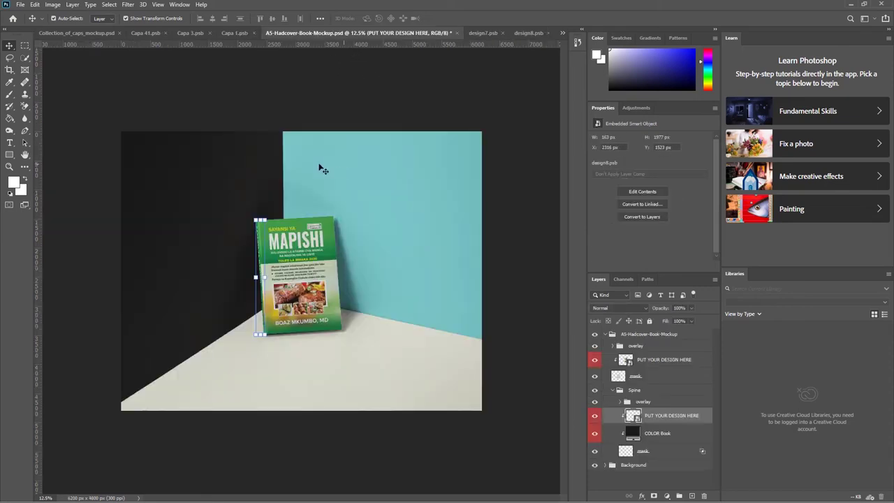
In the A5-Hadcover-Book-Mockup Layers panel, select the COLOR Book layer, then the Right Wall Color layer.
{"action": "left_click", "coordinate": [501, 262]}
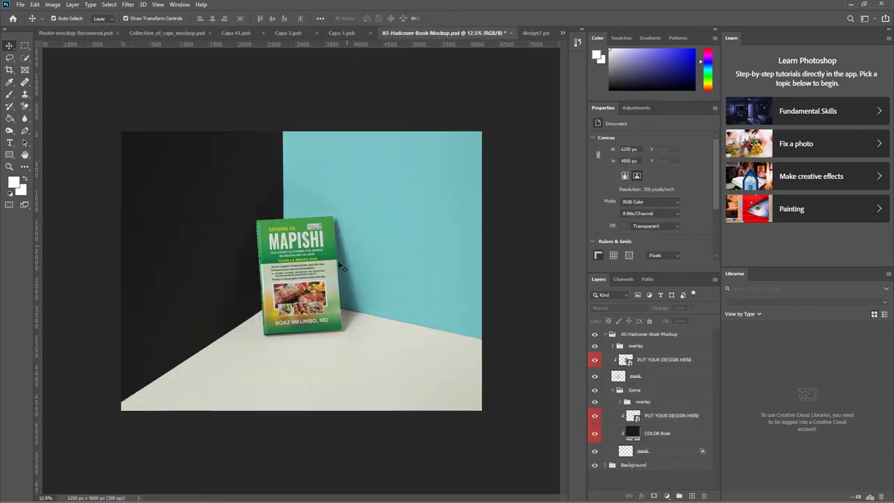
{"action": "left_click", "coordinate": [476, 230]}
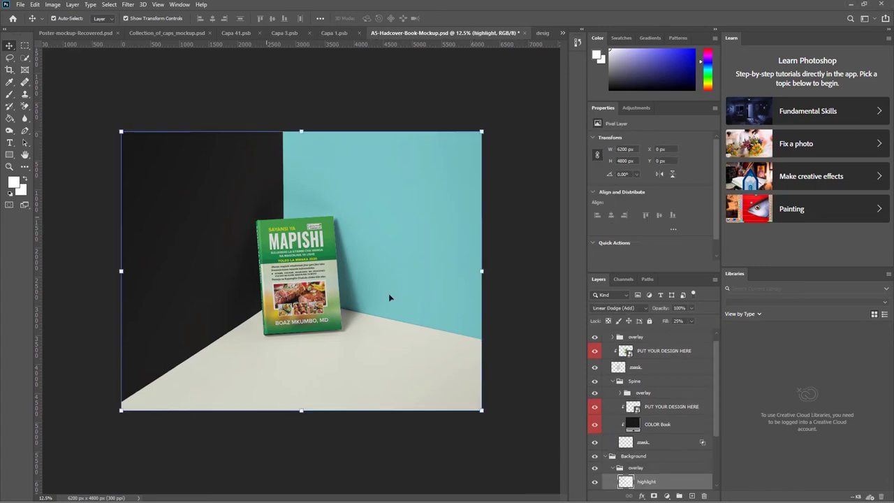
{"action": "left_click", "coordinate": [635, 424]}
{"action": "scroll", "coordinate": [627, 447], "scroll_direction": "down", "scroll_amount": 3}
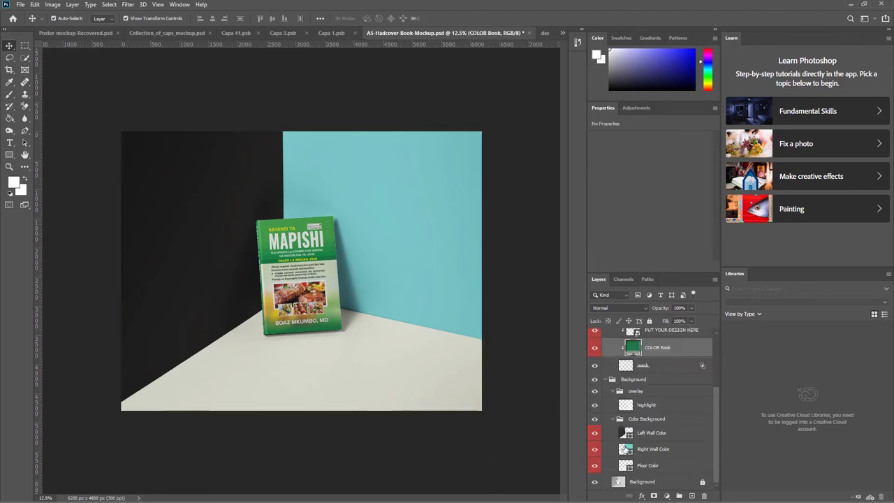
{"action": "left_click", "coordinate": [624, 448]}
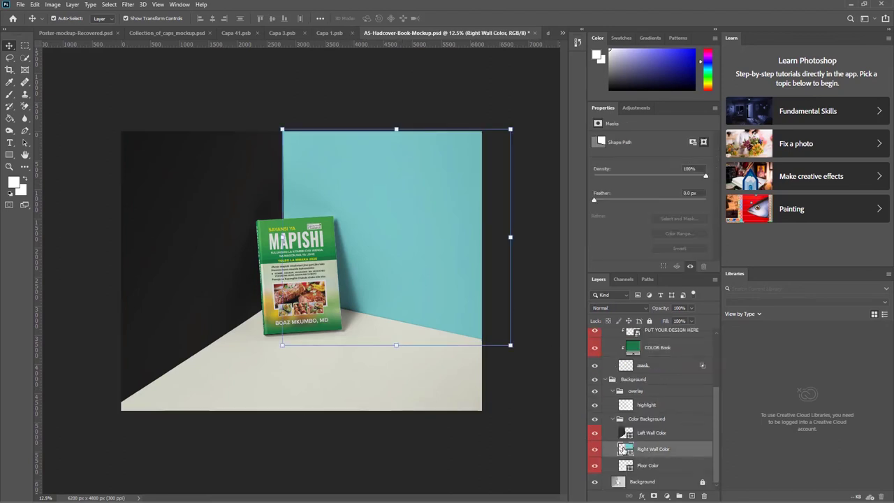
Recolour the Right Wall Color fill with green sampled from the book cover.
{"action": "double_click", "coordinate": [624, 448]}
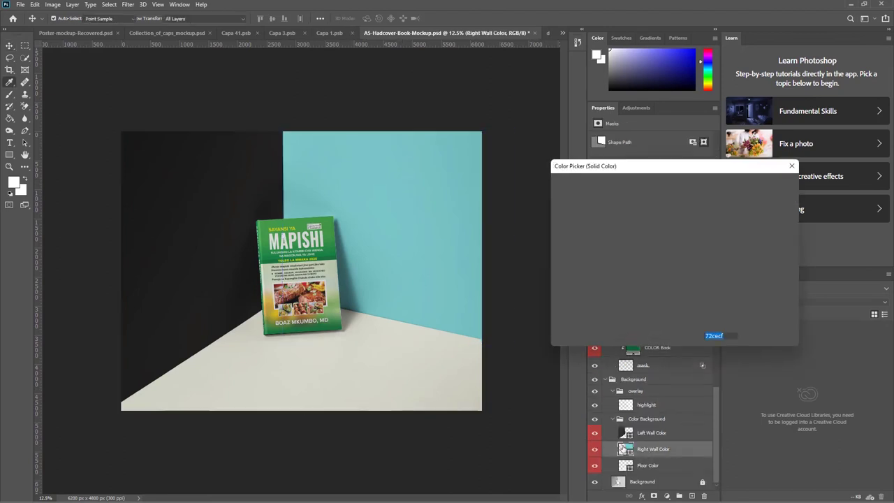
{"action": "left_click", "coordinate": [332, 246]}
{"action": "left_click", "coordinate": [754, 185]}
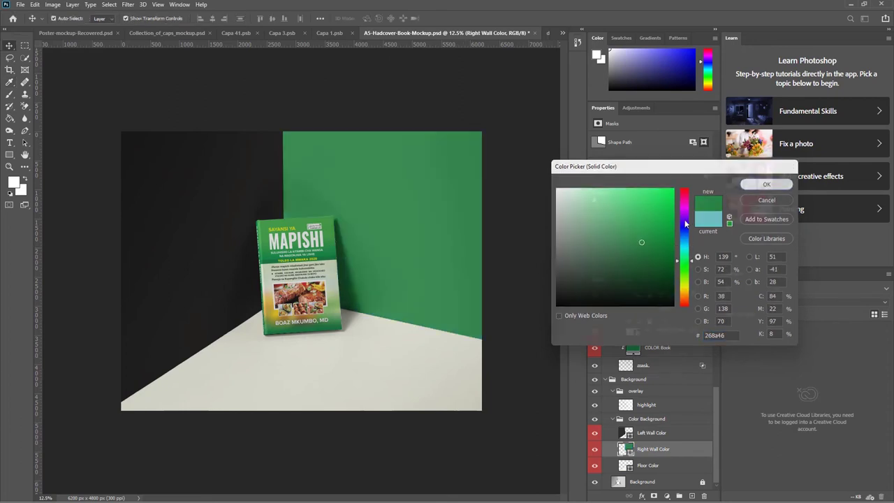
Recolour the Left Wall Color fill with the cover's yellow (d7cf10), then deselect the highlight layer.
{"action": "double_click", "coordinate": [623, 432]}
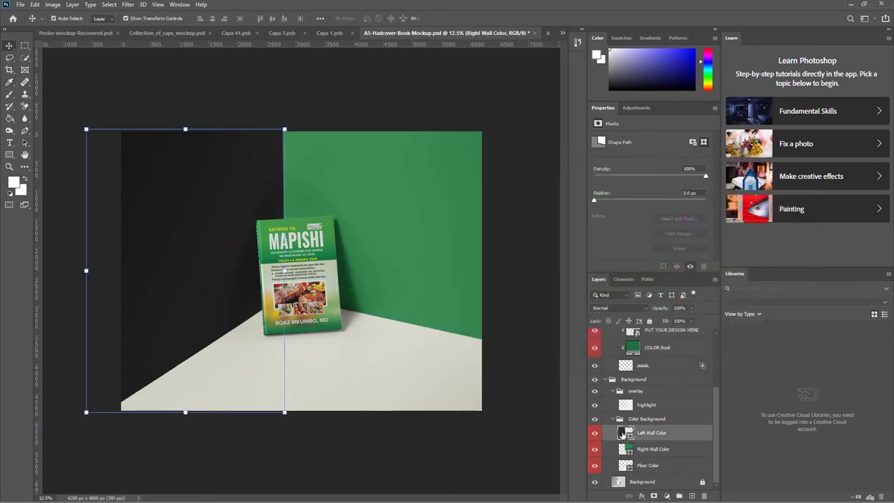
{"action": "left_click", "coordinate": [275, 227]}
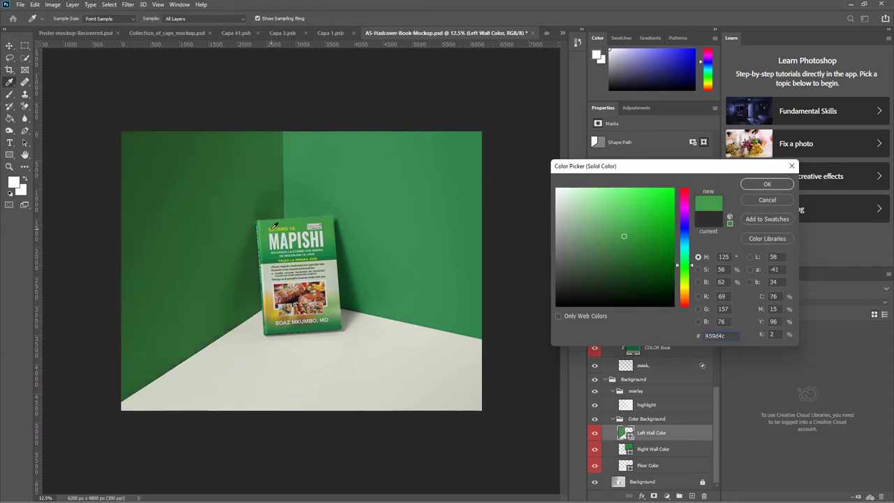
{"action": "left_click", "coordinate": [269, 229]}
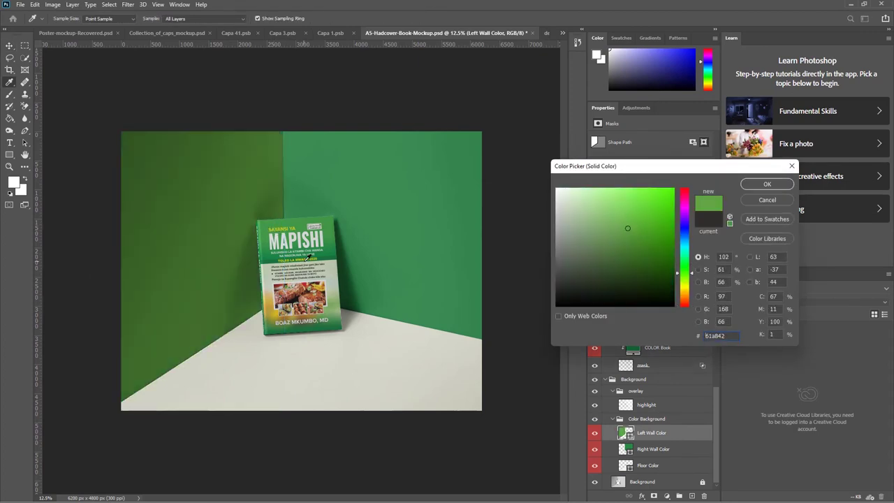
{"action": "left_click", "coordinate": [307, 256]}
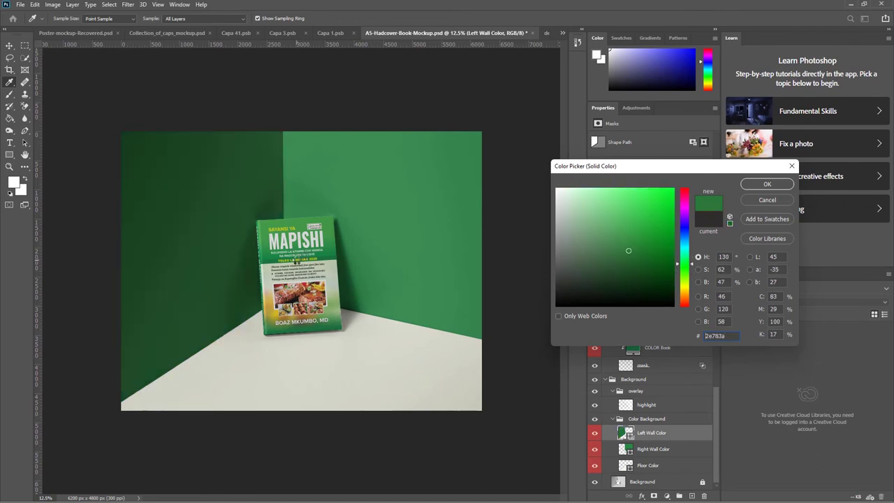
{"action": "left_click", "coordinate": [297, 260]}
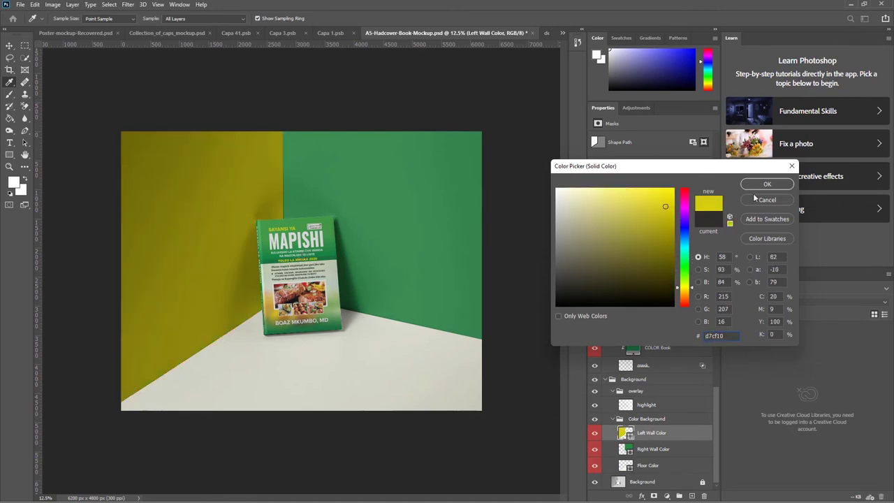
{"action": "left_click", "coordinate": [766, 184]}
{"action": "key", "text": "v"}
{"action": "left_click", "coordinate": [377, 384]}
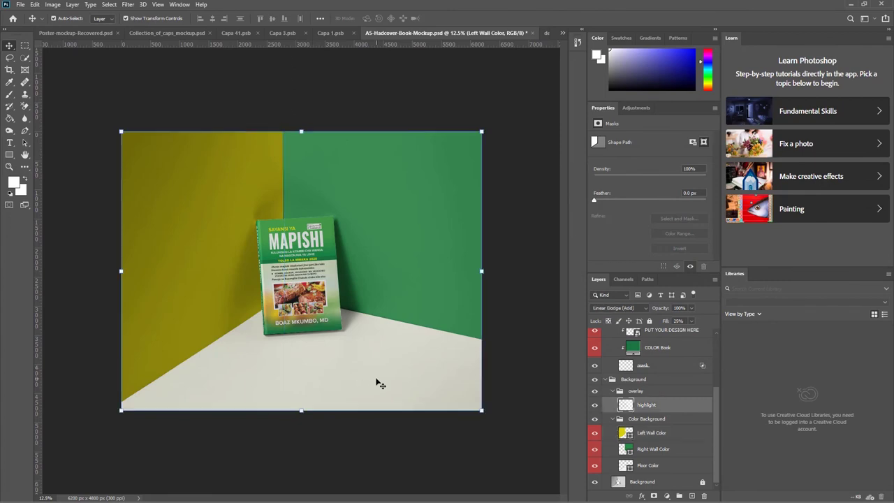
{"action": "left_click", "coordinate": [518, 267]}
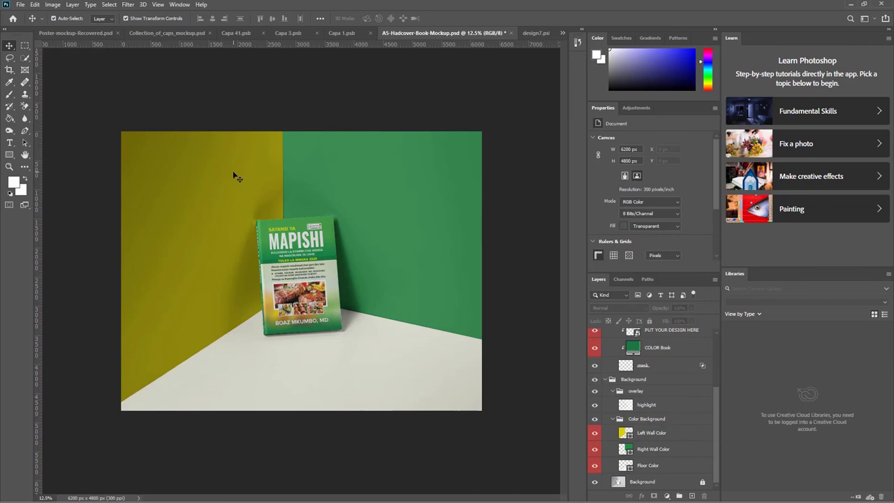
Crop the mockup to a 1:1 square, 4800 × 4800 px, centred on the book.
{"action": "left_click", "coordinate": [9, 70]}
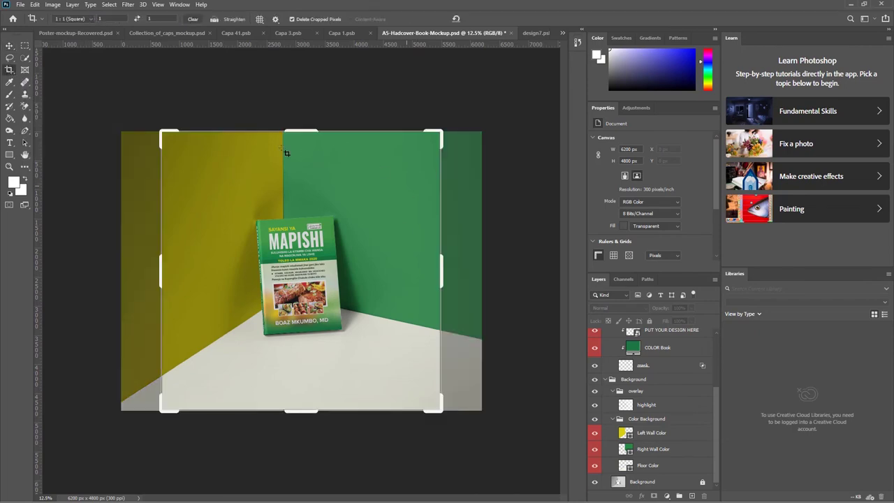
{"action": "left_click", "coordinate": [82, 20]}
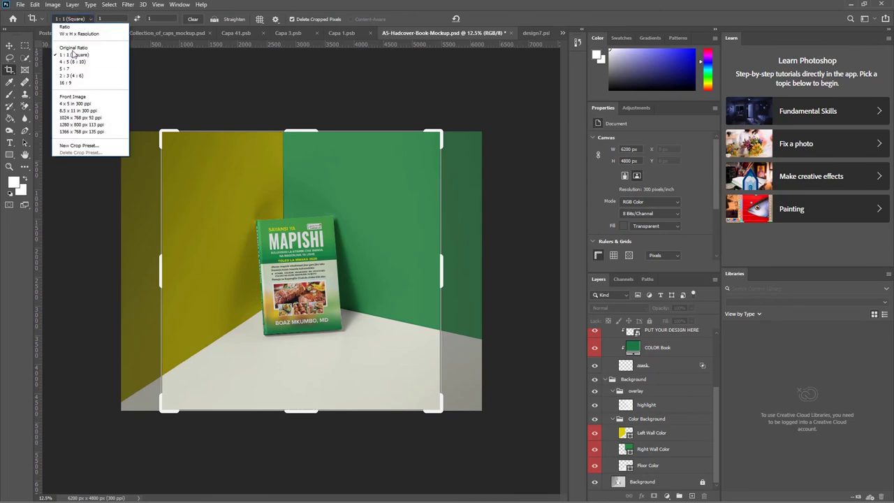
{"action": "left_click", "coordinate": [76, 56]}
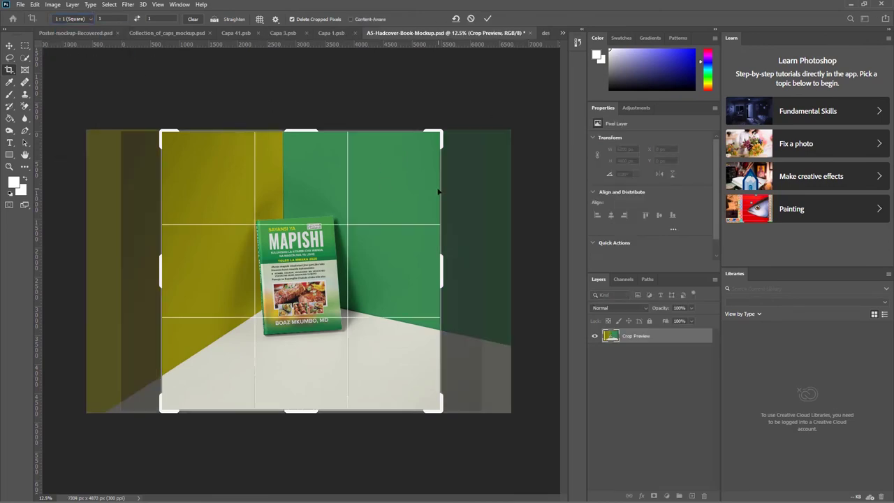
{"action": "left_click", "coordinate": [487, 18]}
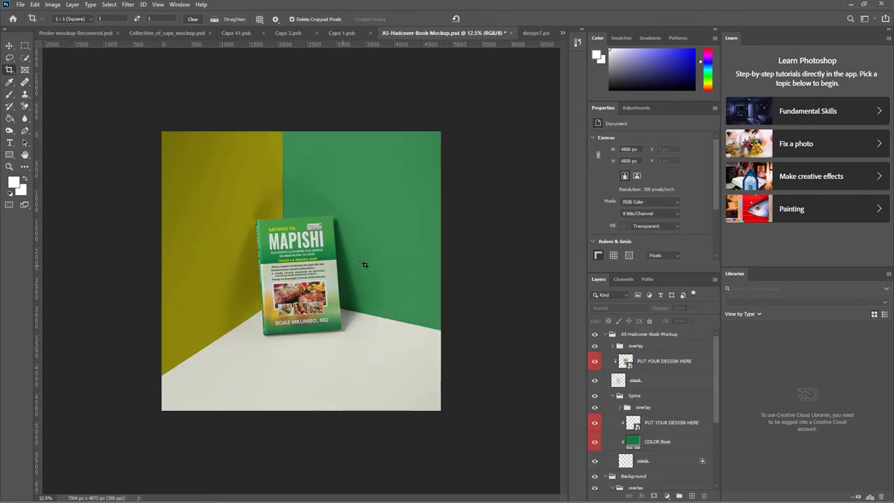
Save the square mockup on the computer as the PSD 'Book Mockup', accepting the format options.
{"action": "left_click", "coordinate": [20, 4]}
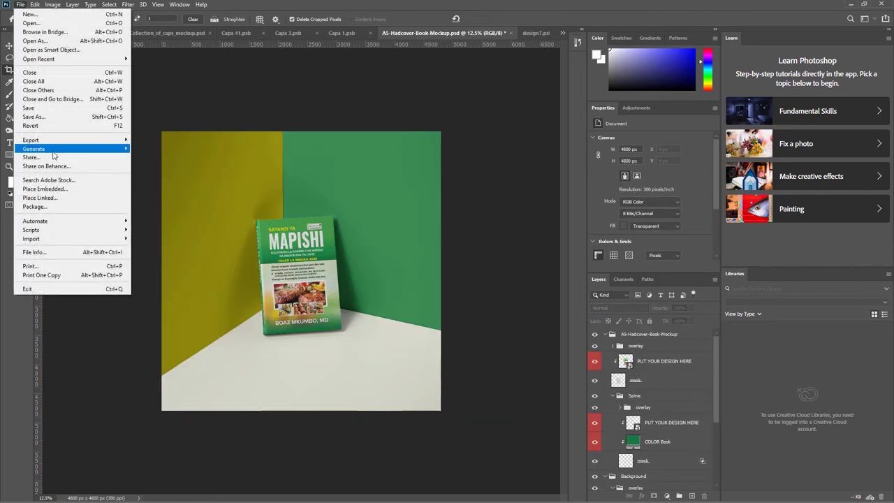
{"action": "left_click", "coordinate": [42, 119]}
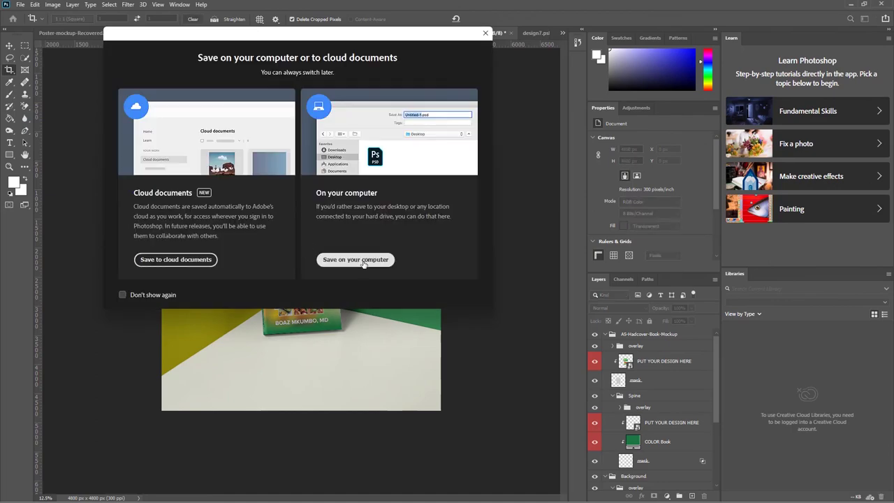
{"action": "left_click", "coordinate": [355, 259]}
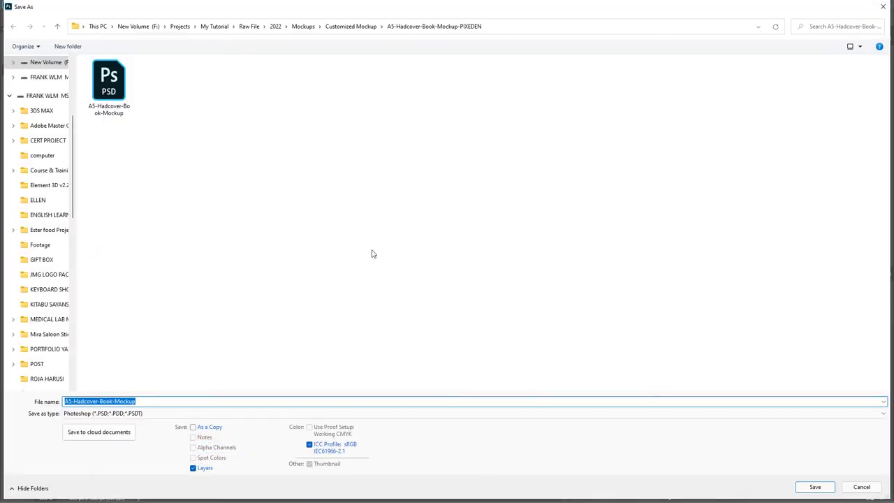
{"action": "type", "text": "Book "}
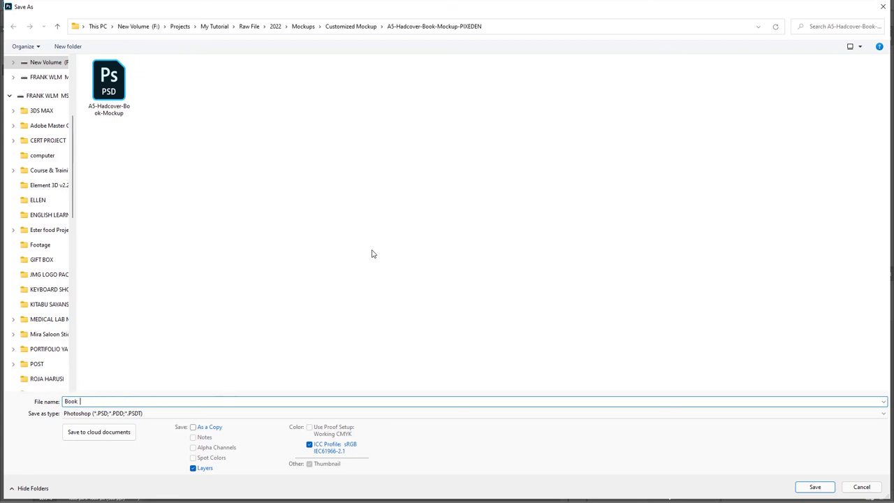
{"action": "type", "text": "m"}
{"action": "key", "text": "Return"}
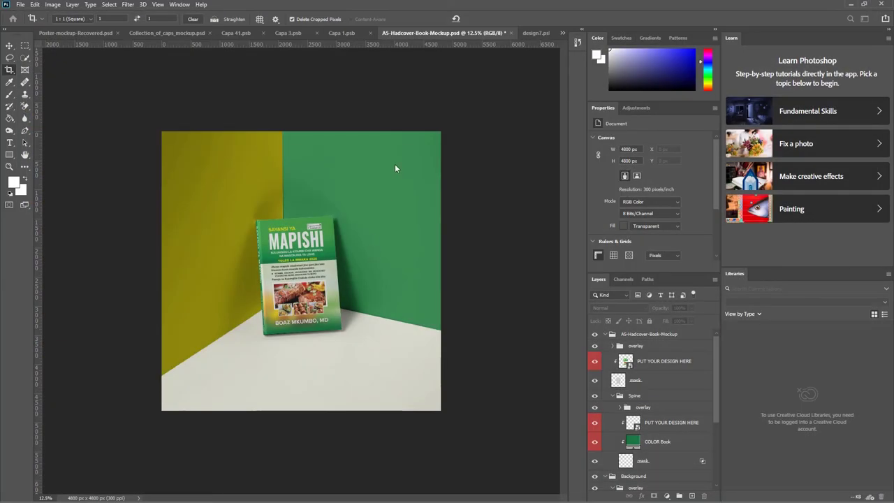
{"action": "left_click", "coordinate": [400, 95]}
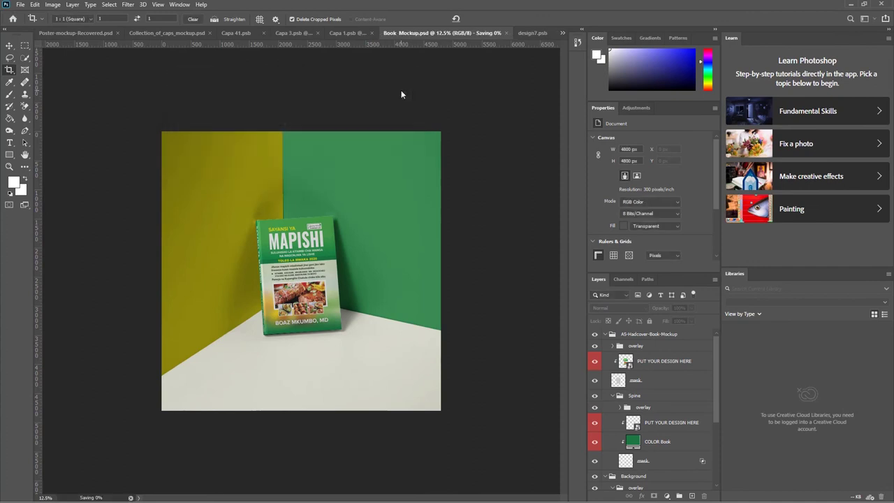
{"action": "left_click", "coordinate": [10, 46]}
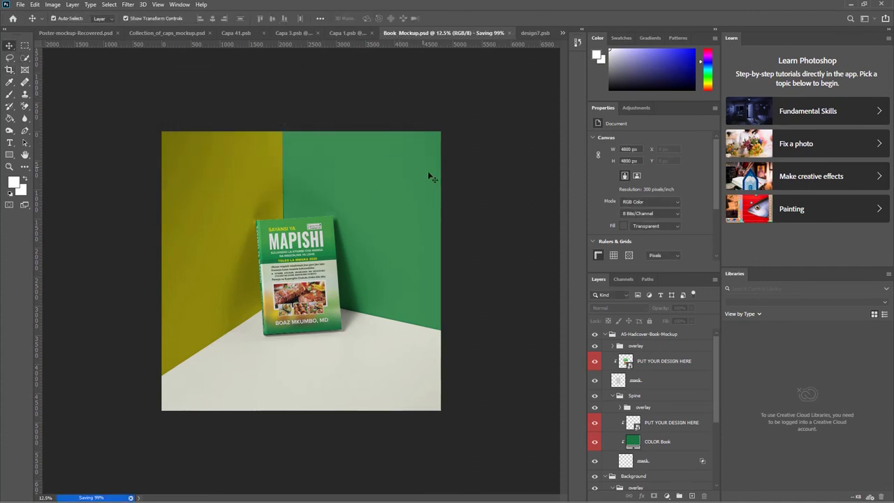